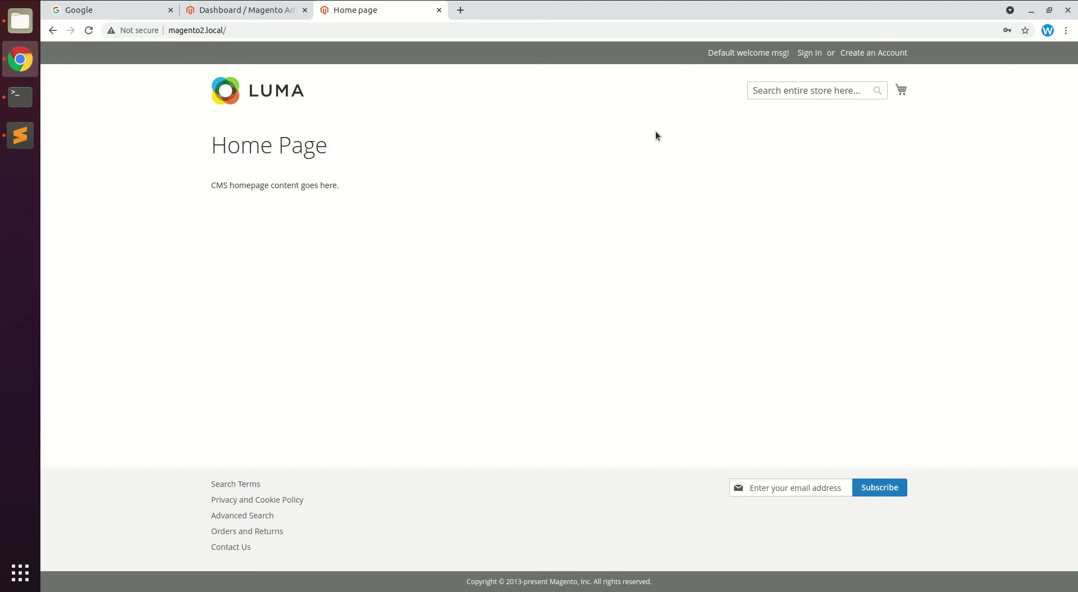
Open the CMS Pages list in the Magento admin and view the row actions available for Home page
{"action": "left_click", "coordinate": [273, 11]}
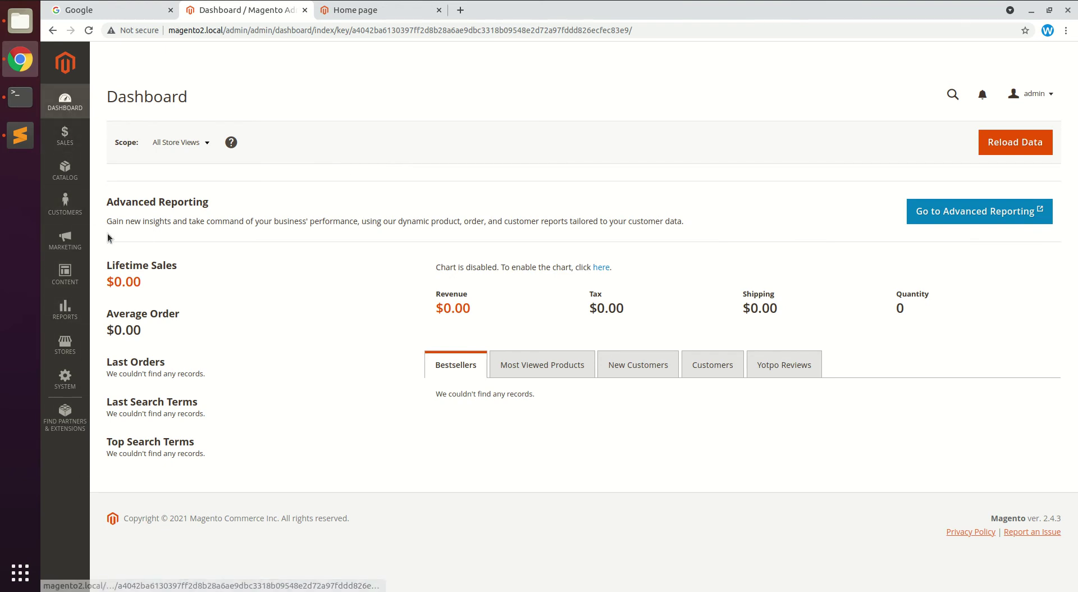
{"action": "left_click", "coordinate": [65, 271]}
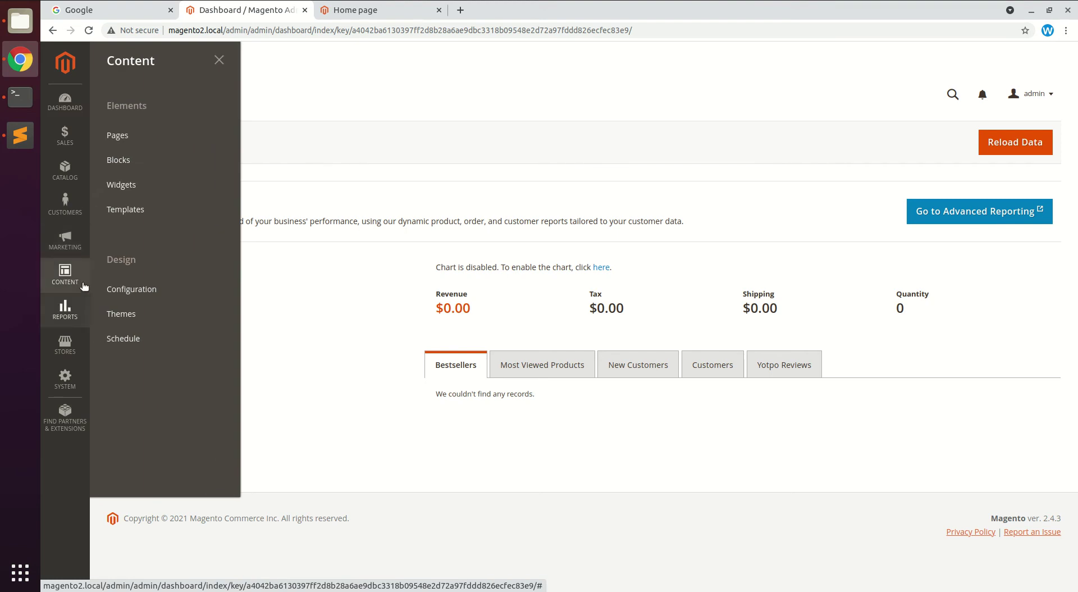
{"action": "left_click", "coordinate": [138, 132]}
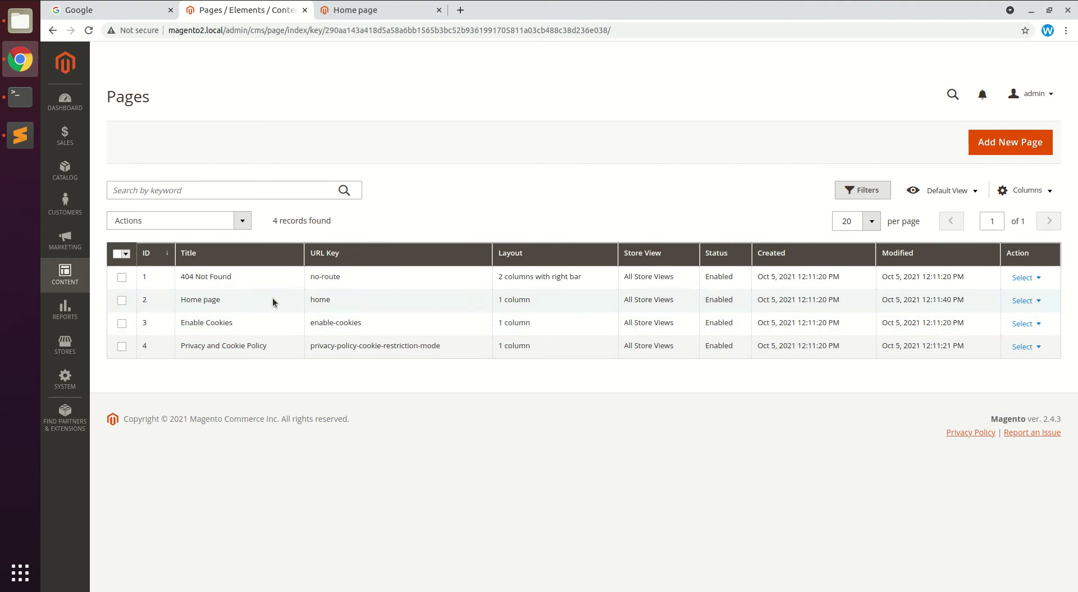
{"action": "left_click", "coordinate": [1023, 301]}
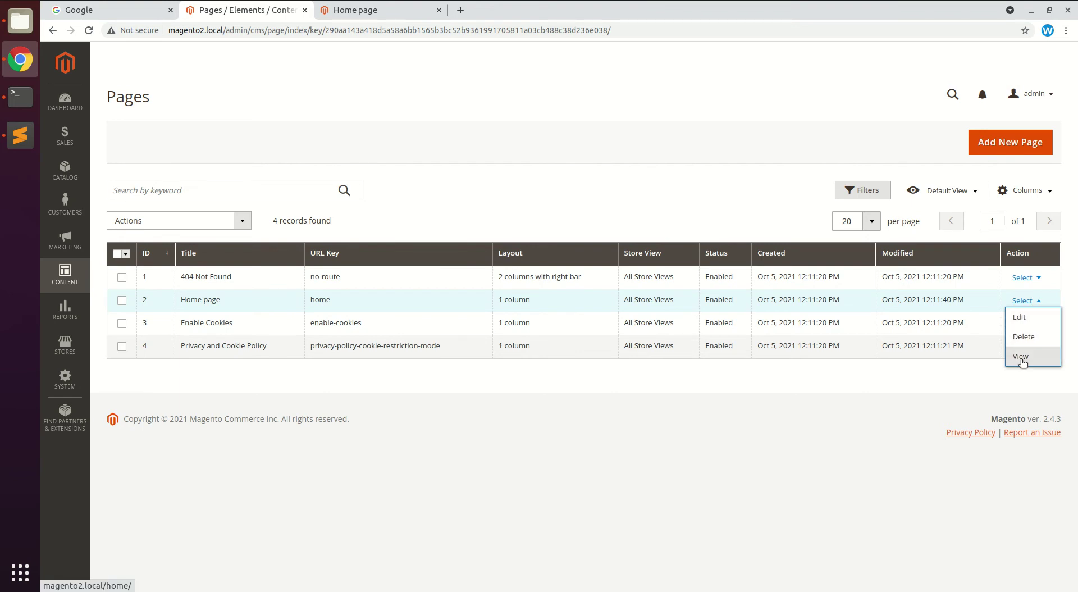
{"action": "left_click", "coordinate": [740, 459]}
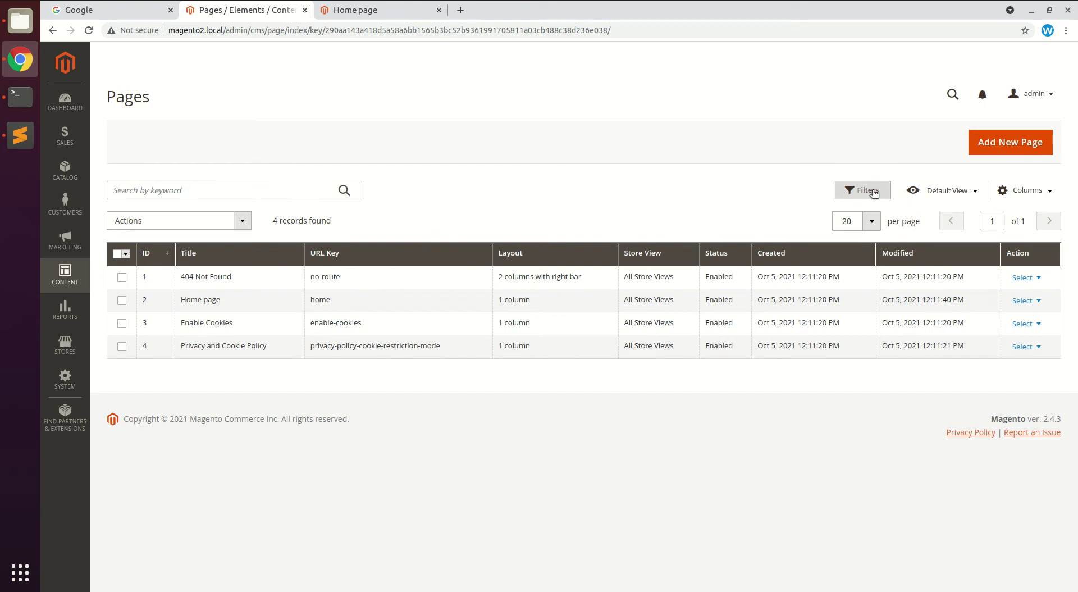
Add a new CMS page that is enabled and titled About Us
{"action": "left_click", "coordinate": [1002, 143]}
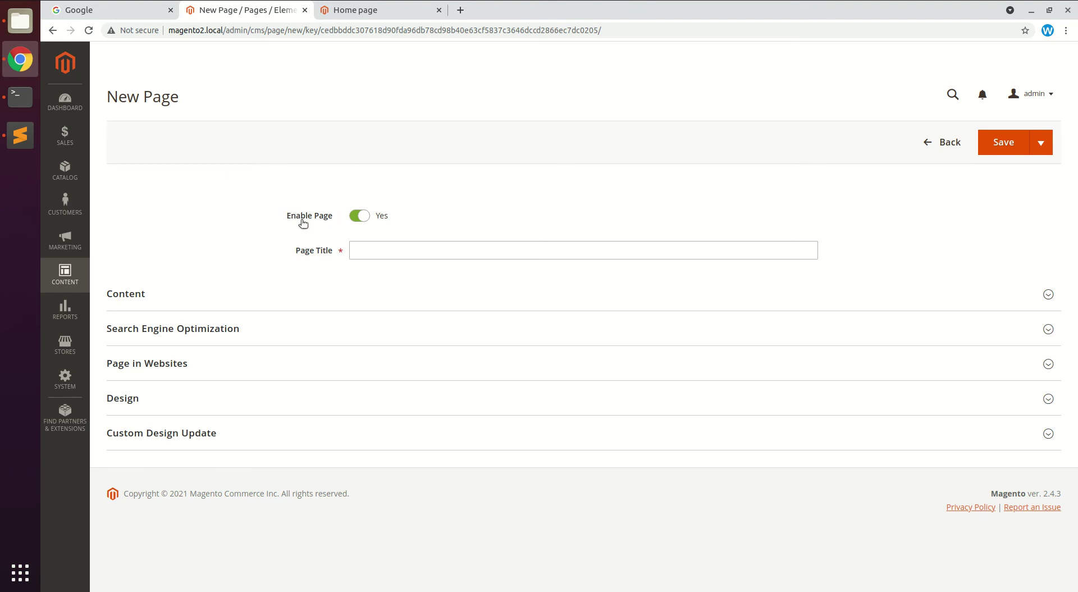
{"action": "left_click", "coordinate": [362, 218]}
{"action": "left_click", "coordinate": [362, 219]}
{"action": "left_click", "coordinate": [361, 218]}
{"action": "left_click", "coordinate": [362, 219]}
{"action": "left_click", "coordinate": [379, 248]}
{"action": "left_click_drag", "start_coordinate": [293, 251], "coordinate": [333, 250]}
{"action": "left_click", "coordinate": [310, 252]}
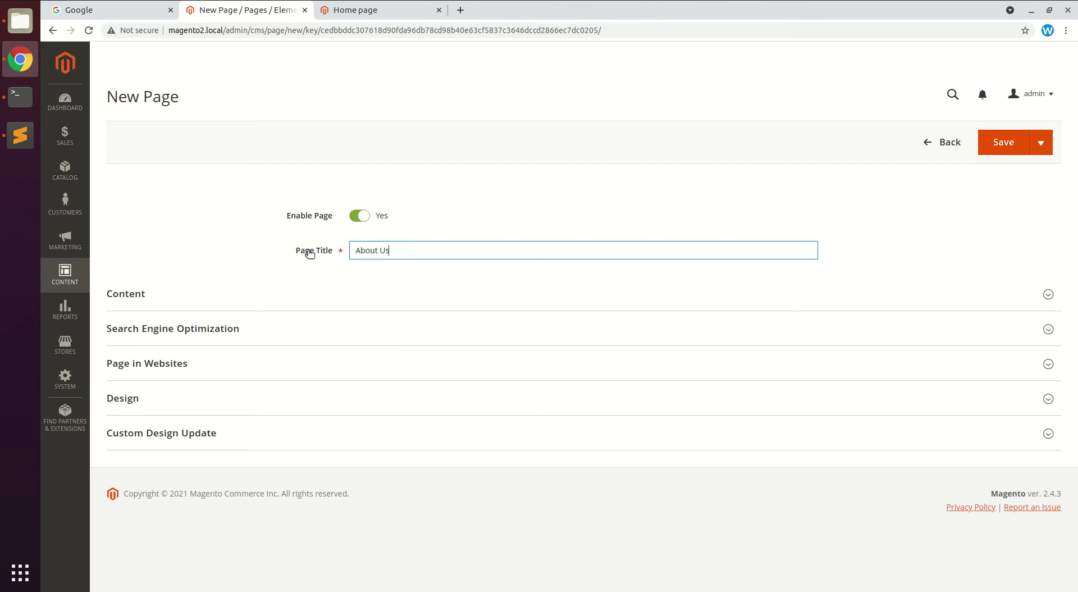
Expand the new page's Content section and examine the Content Heading field alongside the Page Title
{"action": "left_click", "coordinate": [159, 300]}
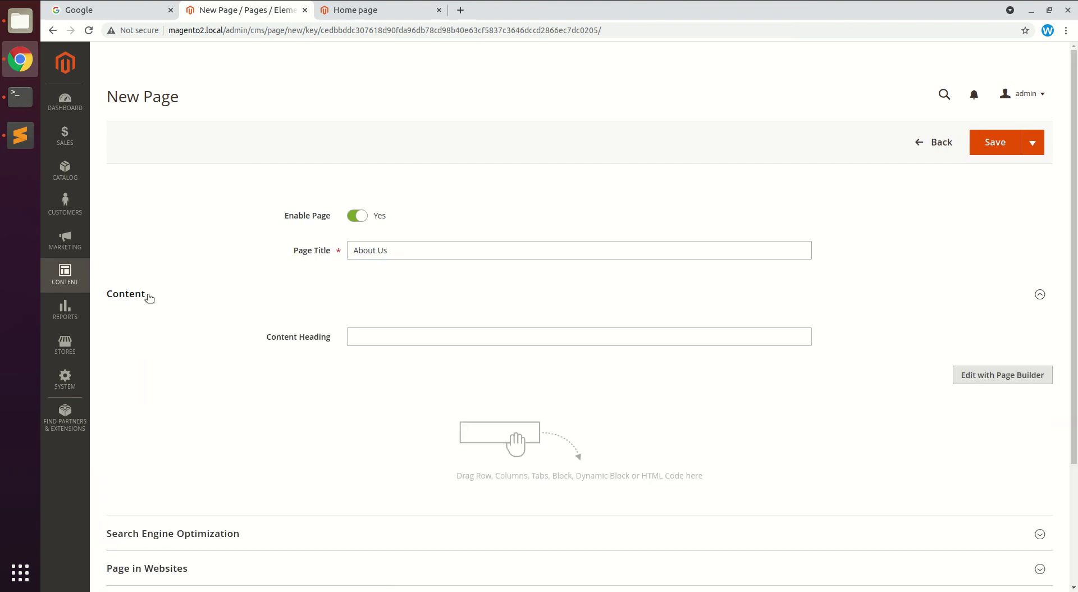
{"action": "scroll", "coordinate": [437, 296], "scroll_direction": "down", "scroll_amount": 3}
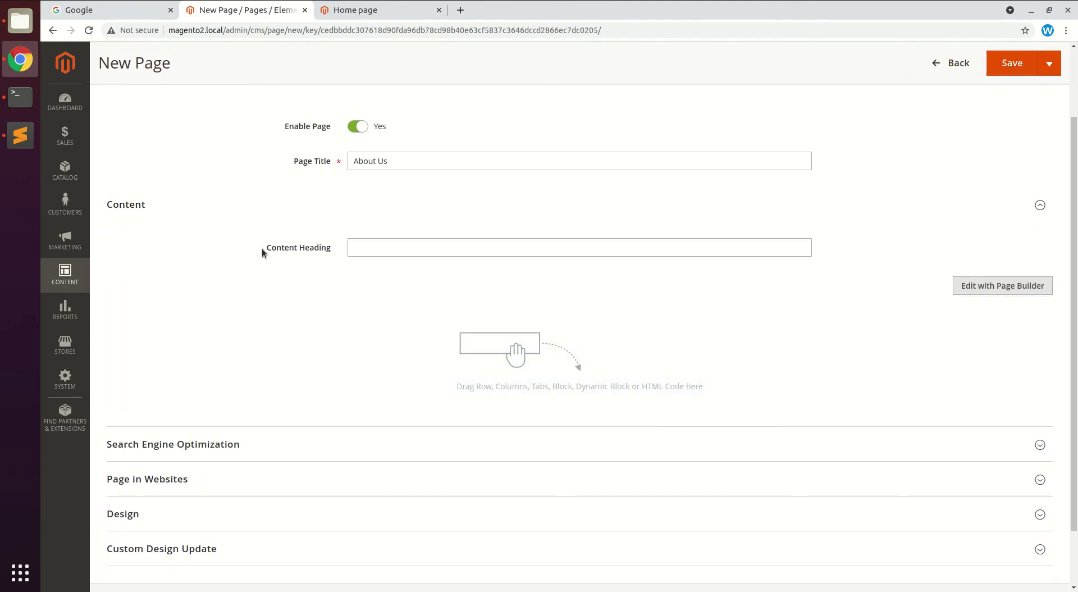
{"action": "left_click", "coordinate": [390, 247]}
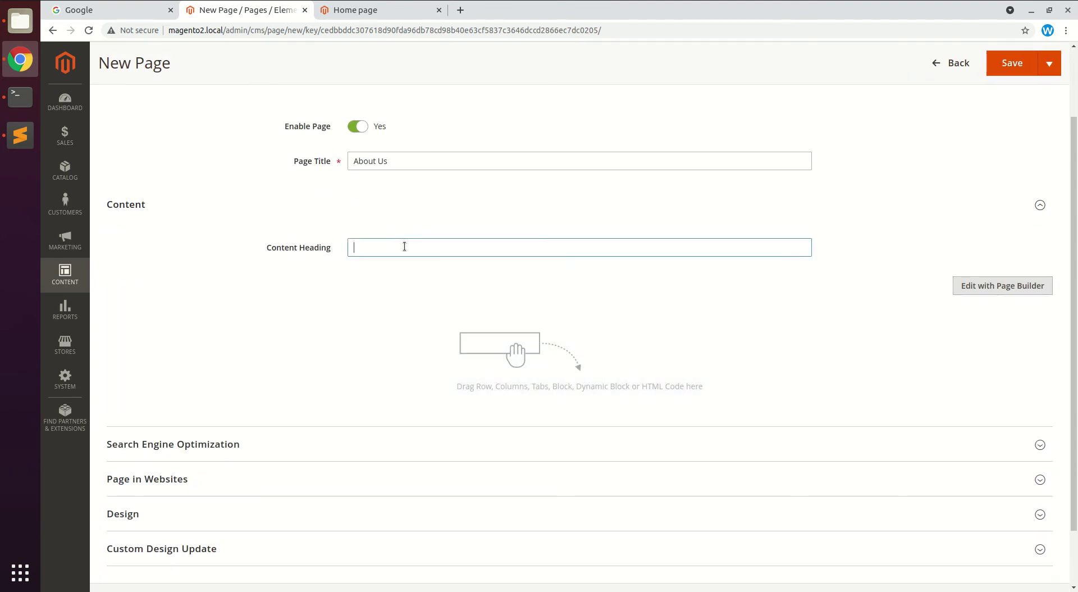
{"action": "left_click_drag", "start_coordinate": [258, 247], "coordinate": [348, 246]}
{"action": "left_click", "coordinate": [366, 246]}
{"action": "left_click_drag", "start_coordinate": [258, 248], "coordinate": [348, 246]}
{"action": "left_click", "coordinate": [419, 242]}
{"action": "left_click", "coordinate": [396, 161]}
{"action": "left_click", "coordinate": [375, 248]}
{"action": "left_click", "coordinate": [403, 168]}
{"action": "left_click", "coordinate": [412, 243]}
Open the page content in Page Builder and add a row containing a Text element
{"action": "scroll", "coordinate": [480, 223], "scroll_direction": "down", "scroll_amount": 3}
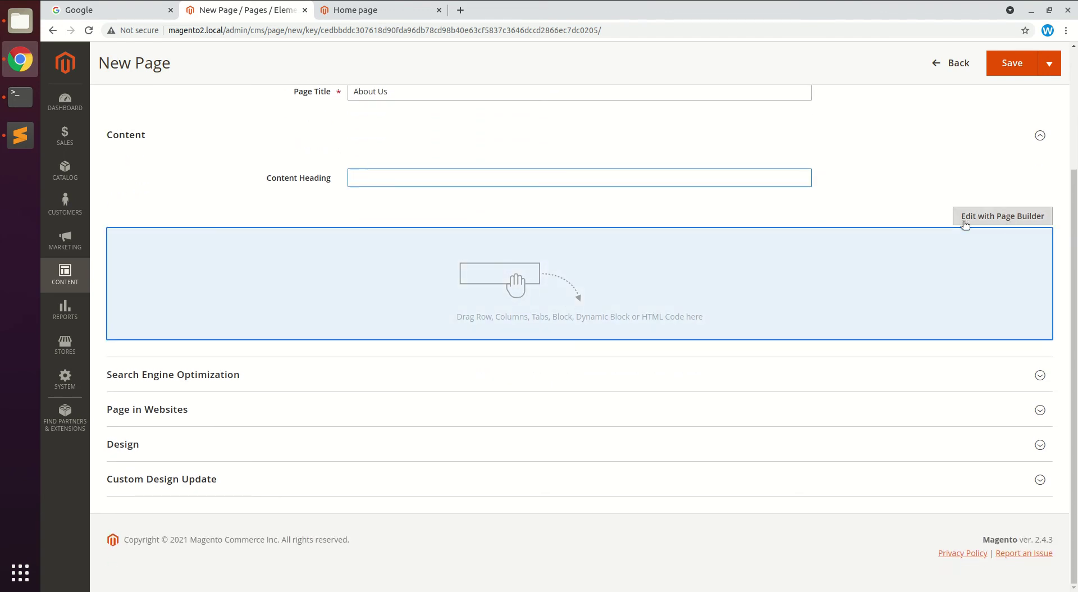
{"action": "left_click", "coordinate": [614, 272]}
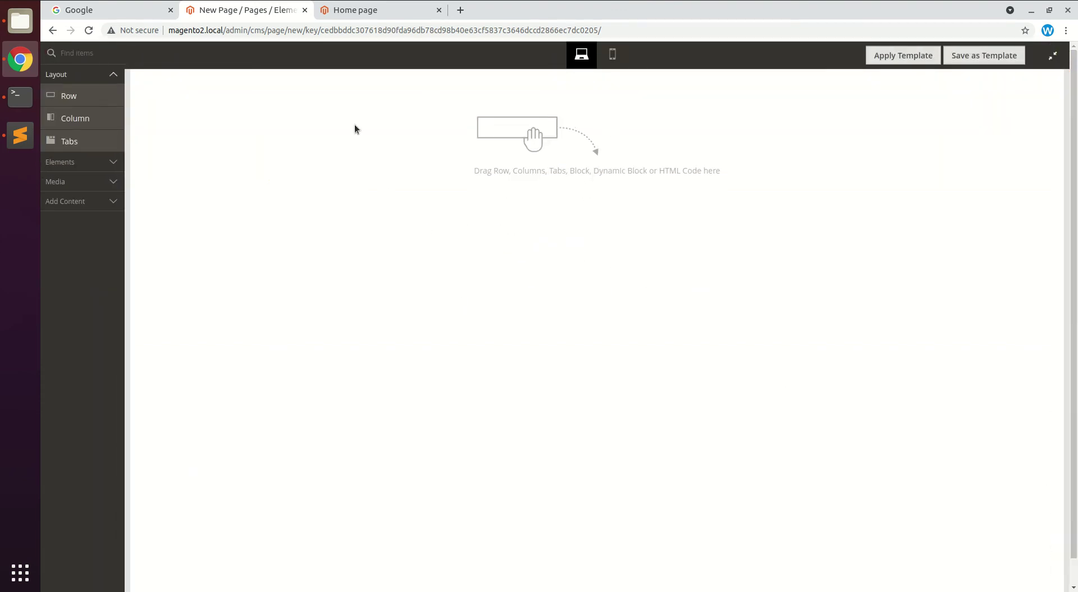
{"action": "left_click", "coordinate": [85, 167]}
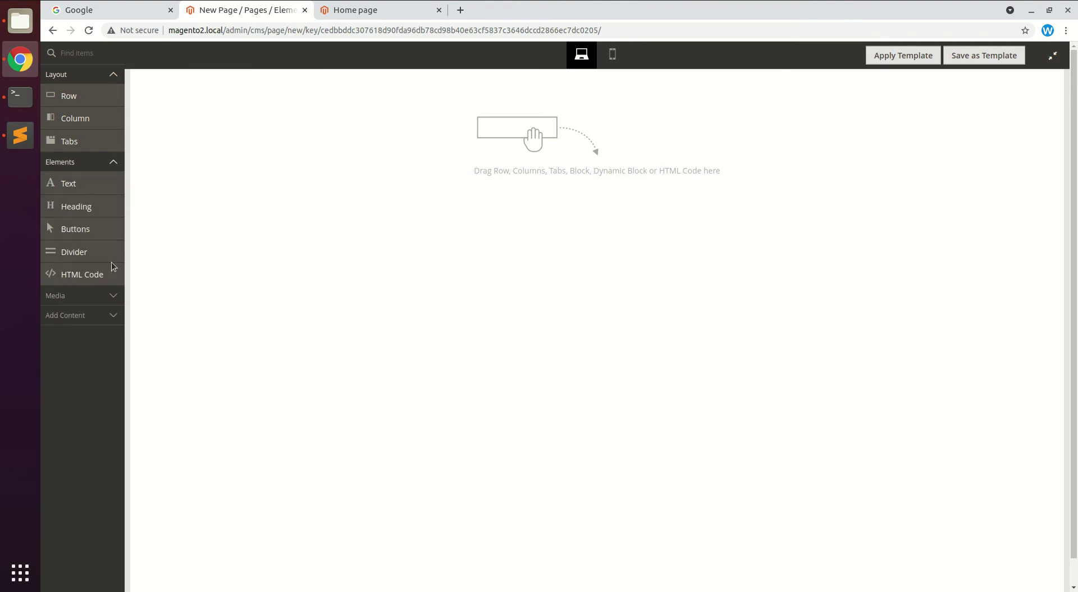
{"action": "left_click_drag", "start_coordinate": [69, 183], "coordinate": [420, 124]}
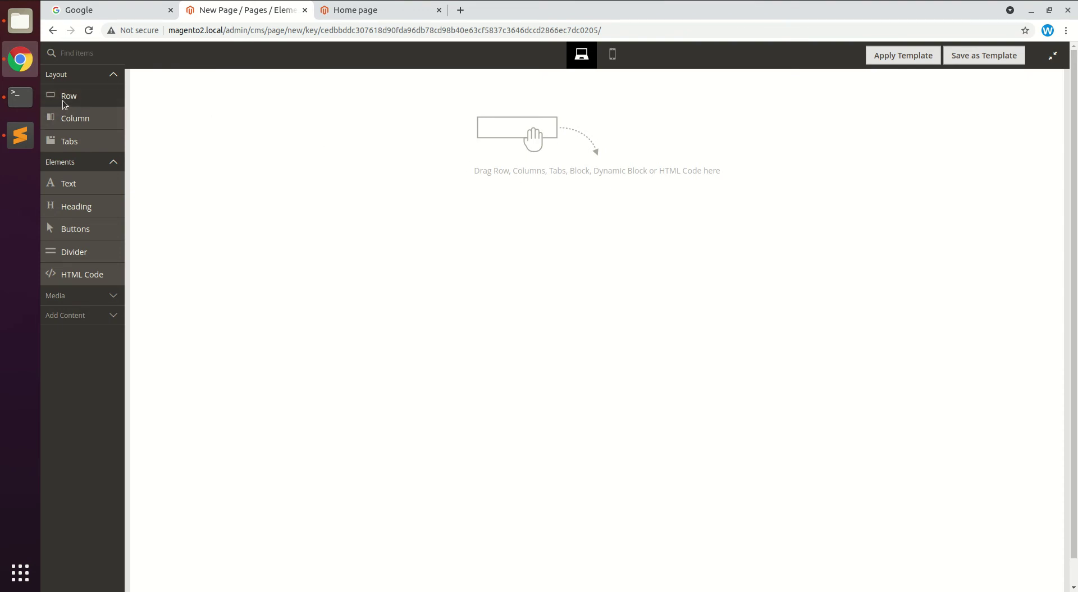
{"action": "left_click_drag", "start_coordinate": [67, 100], "coordinate": [308, 107]}
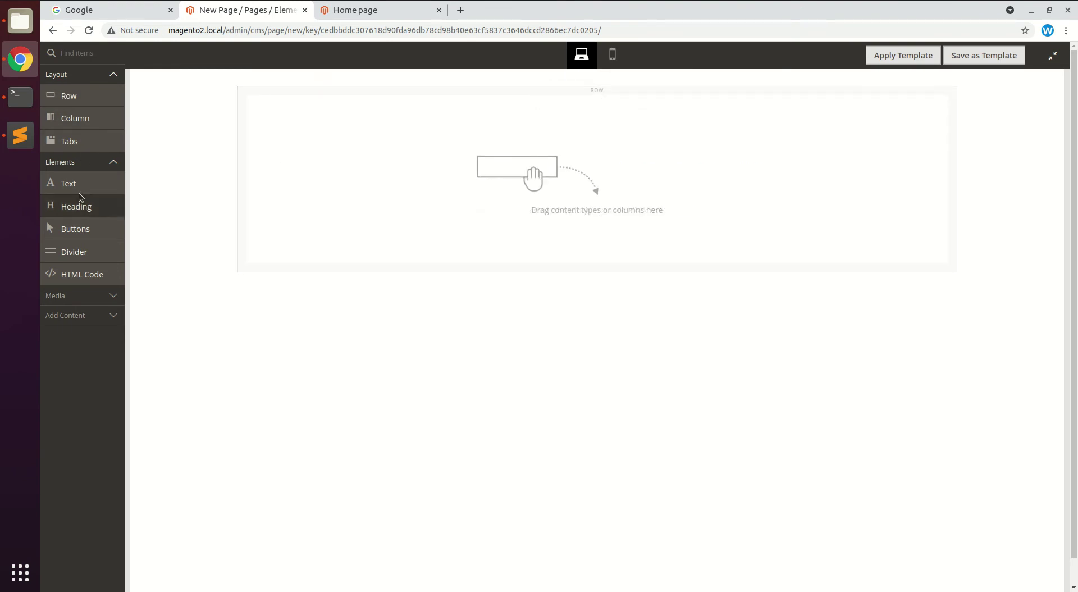
{"action": "left_click_drag", "start_coordinate": [68, 183], "coordinate": [526, 174]}
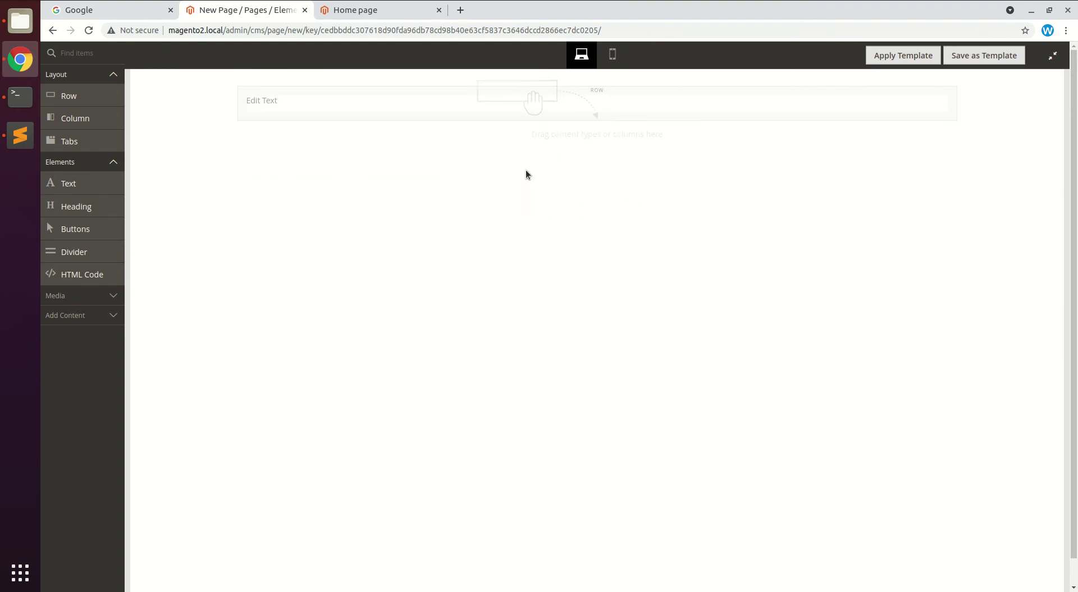
Enter "This is our about us page." in the text element and make the word "page" bold
{"action": "left_click", "coordinate": [312, 106]}
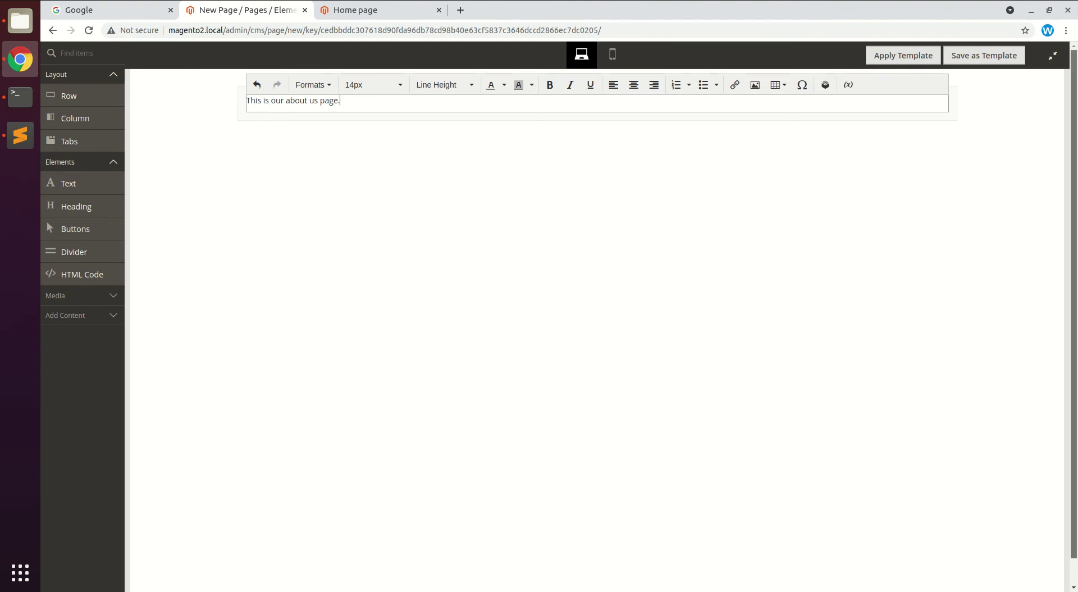
{"action": "left_click", "coordinate": [467, 178]}
{"action": "left_click", "coordinate": [378, 101]}
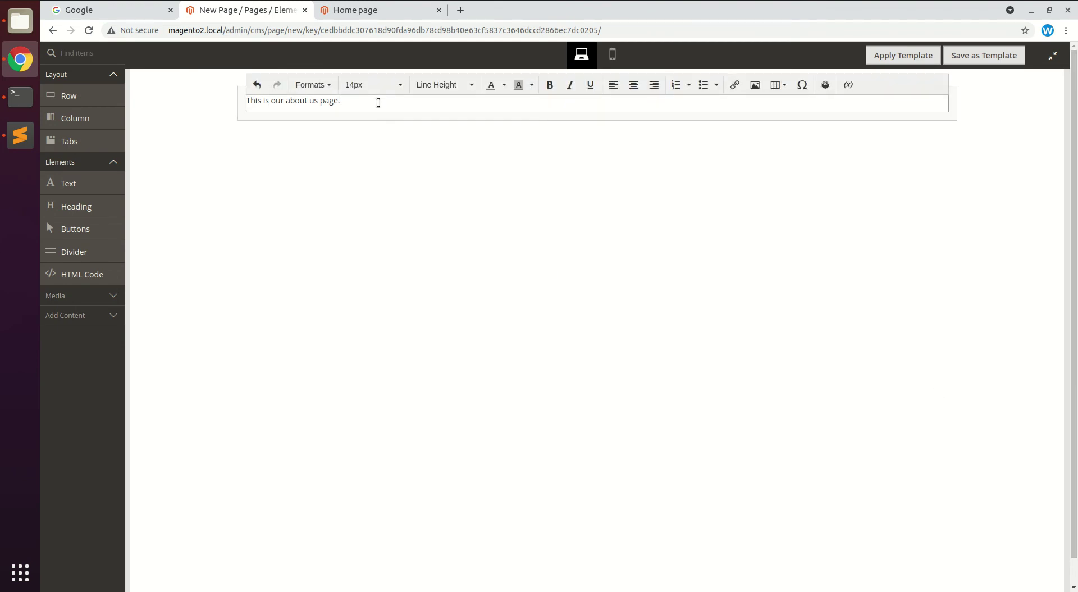
{"action": "double_click", "coordinate": [324, 100]}
{"action": "key", "text": "ctrl+b"}
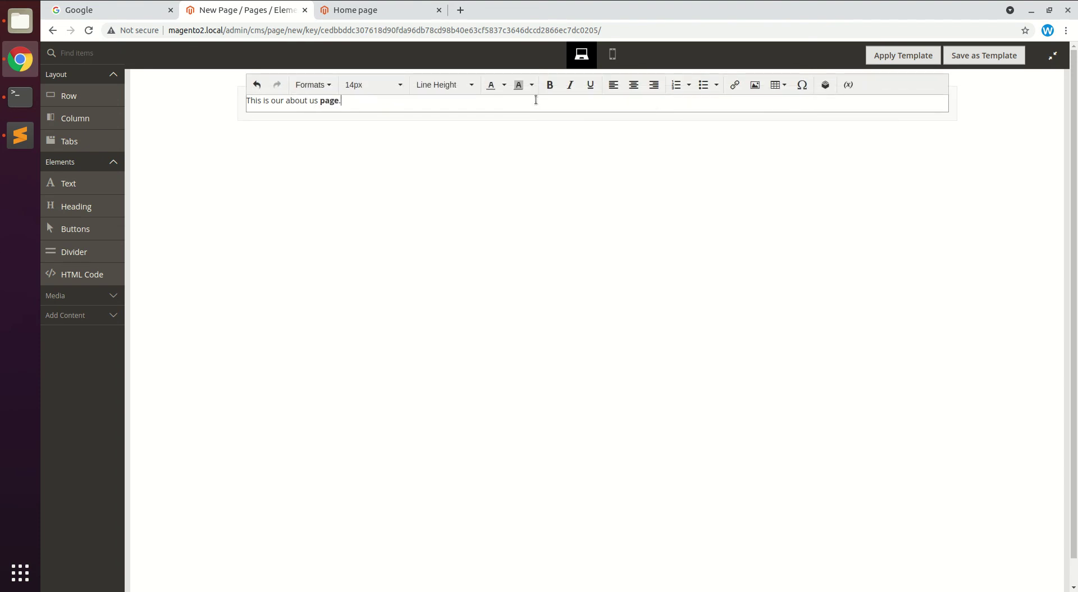
{"action": "left_click", "coordinate": [479, 196]}
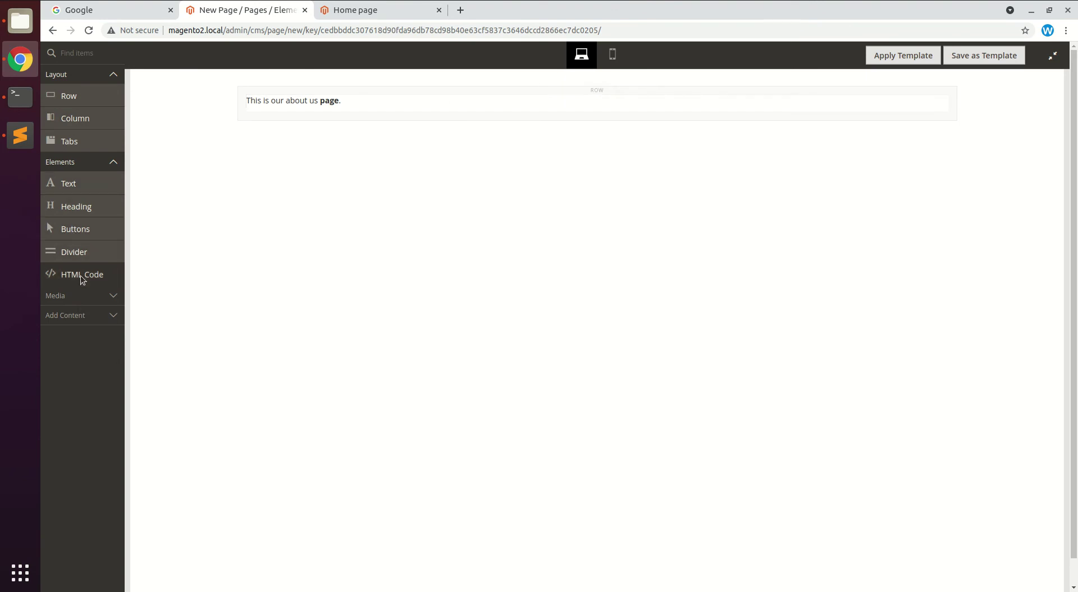
Examine the Media and Add Content element groups and preview the content in mobile and desktop layouts
{"action": "left_click", "coordinate": [79, 299]}
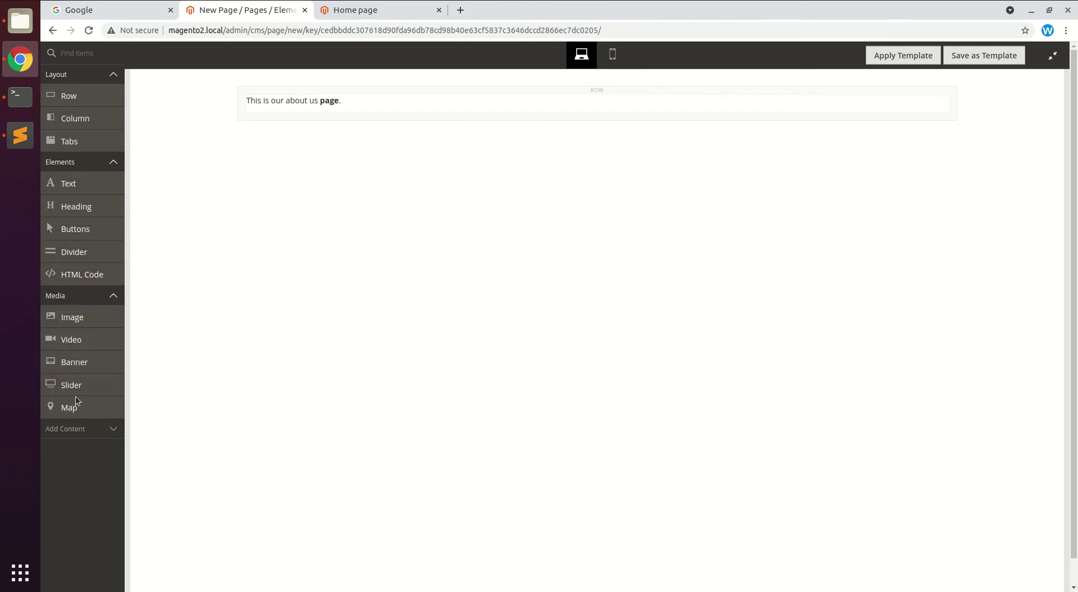
{"action": "left_click", "coordinate": [79, 430]}
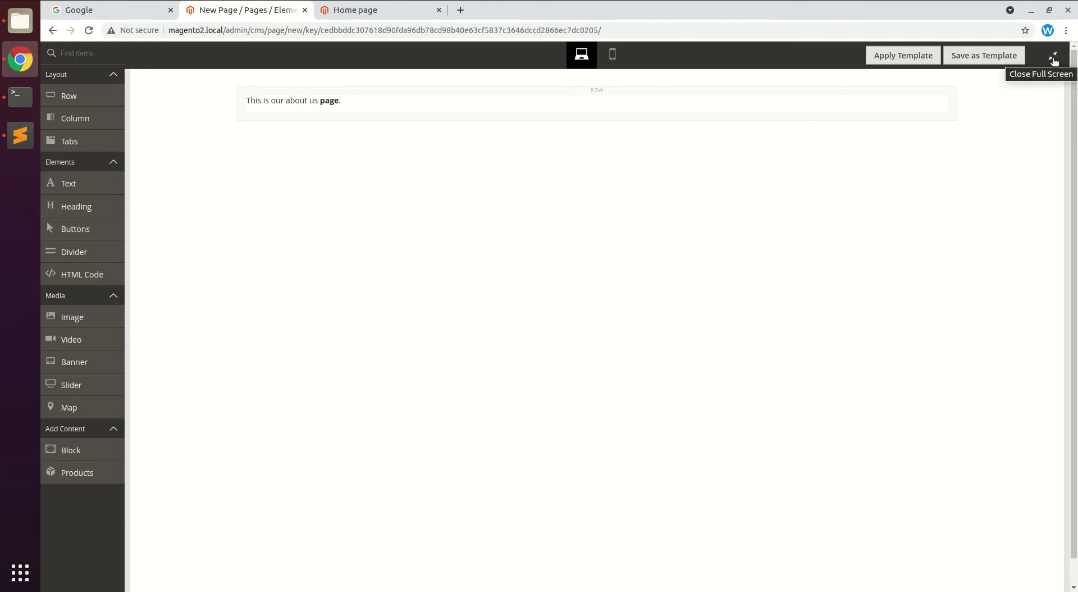
{"action": "left_click", "coordinate": [613, 54]}
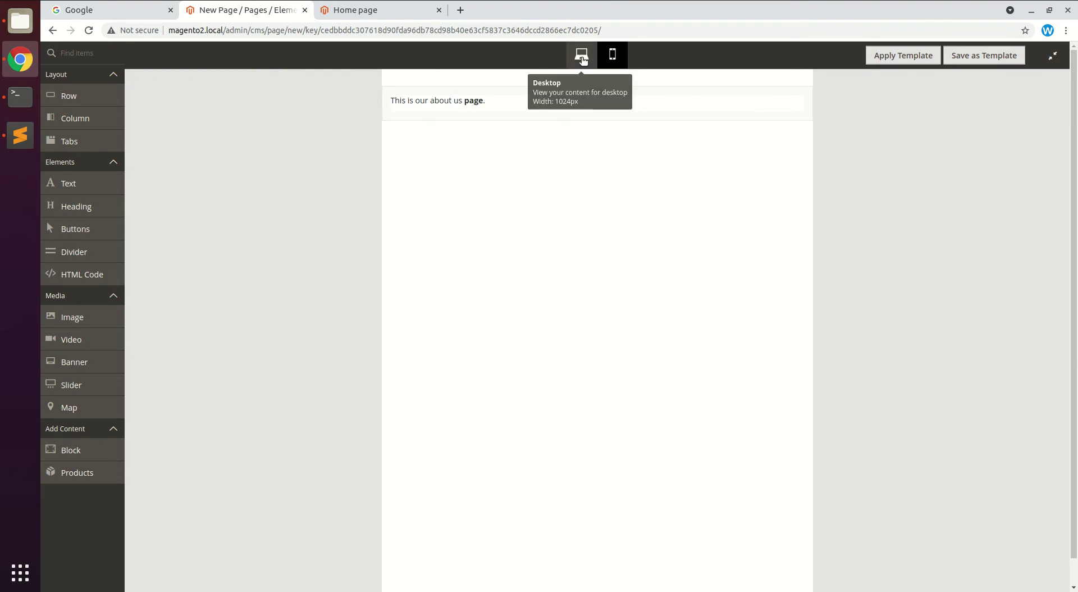
{"action": "left_click", "coordinate": [582, 57]}
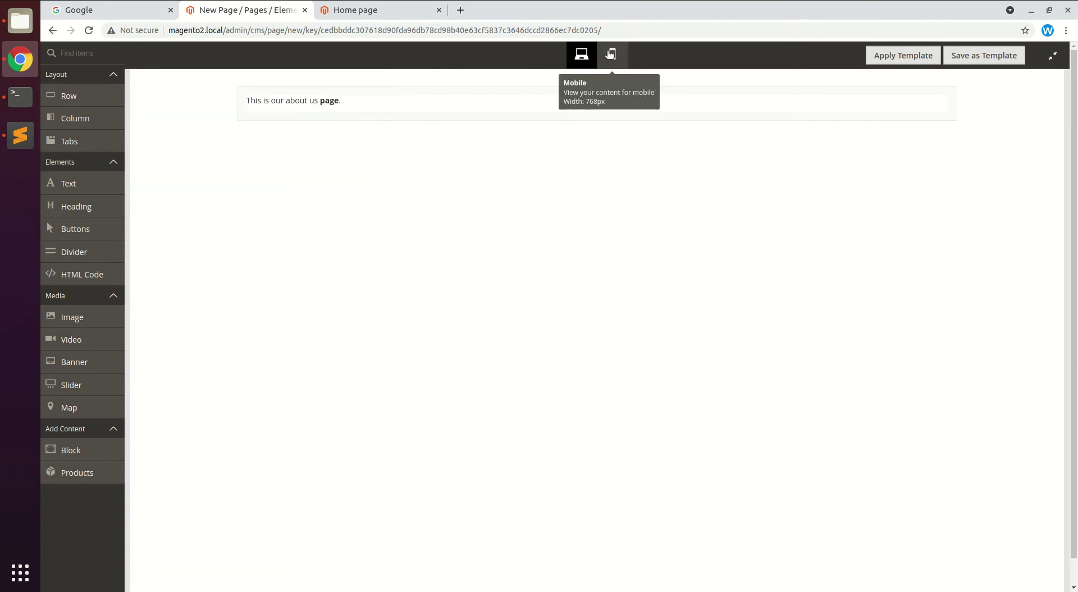
Close the full-screen Page Builder and expand the page's Search Engine Optimization section
{"action": "left_click", "coordinate": [1053, 55]}
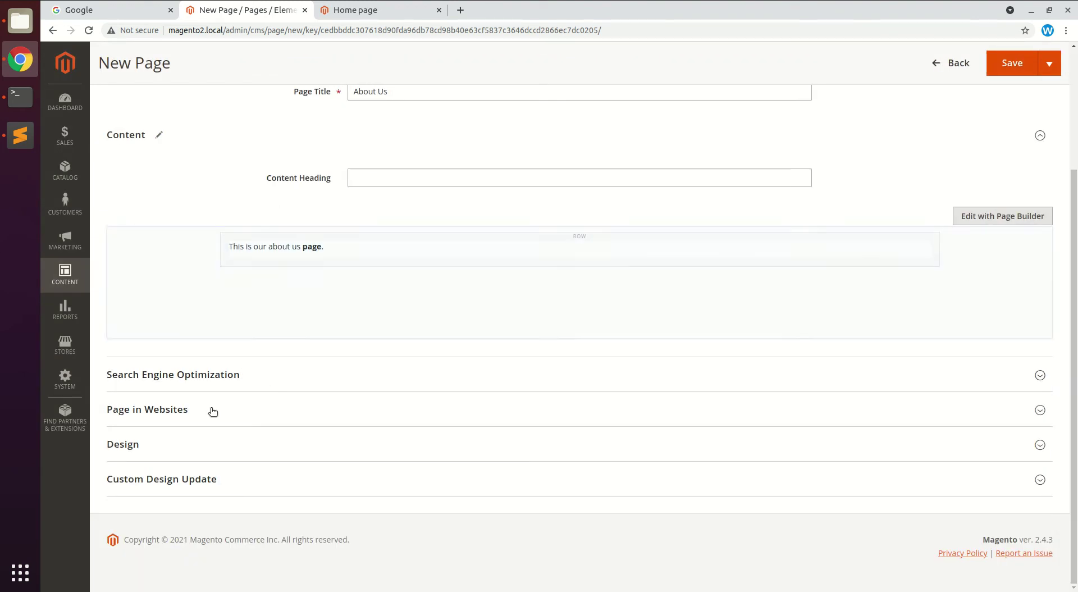
{"action": "left_click", "coordinate": [192, 374]}
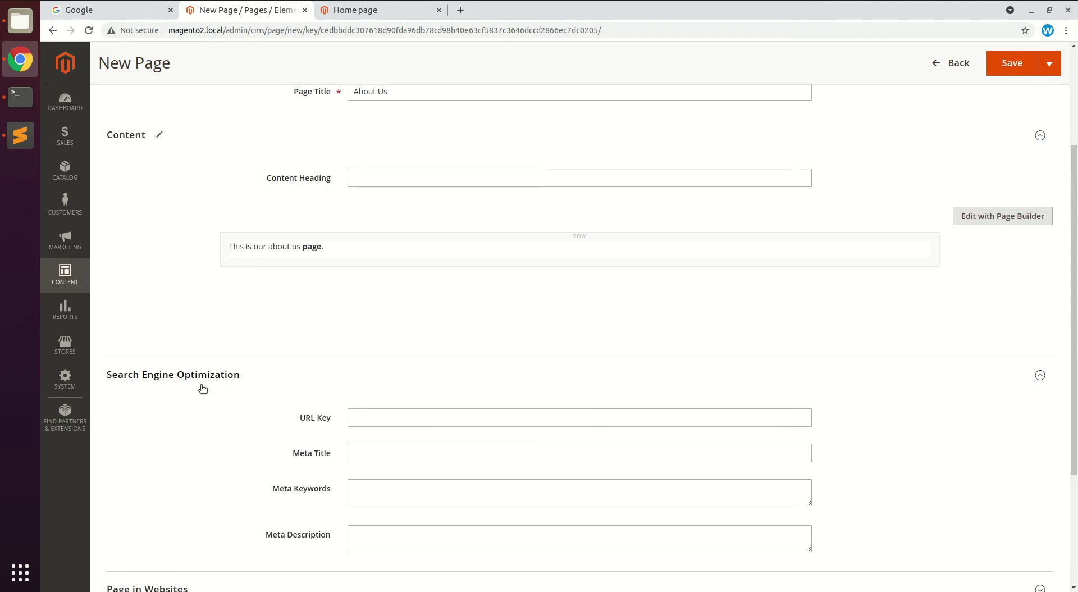
{"action": "scroll", "coordinate": [355, 354], "scroll_direction": "down", "scroll_amount": 2}
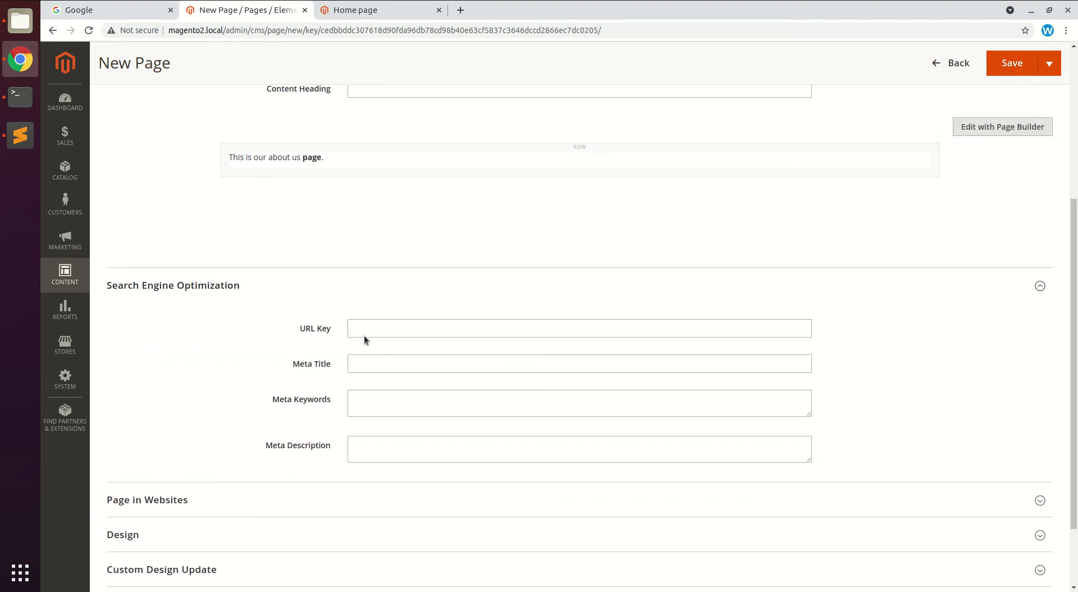
{"action": "left_click_drag", "start_coordinate": [298, 328], "coordinate": [345, 328]}
{"action": "left_click", "coordinate": [371, 328]}
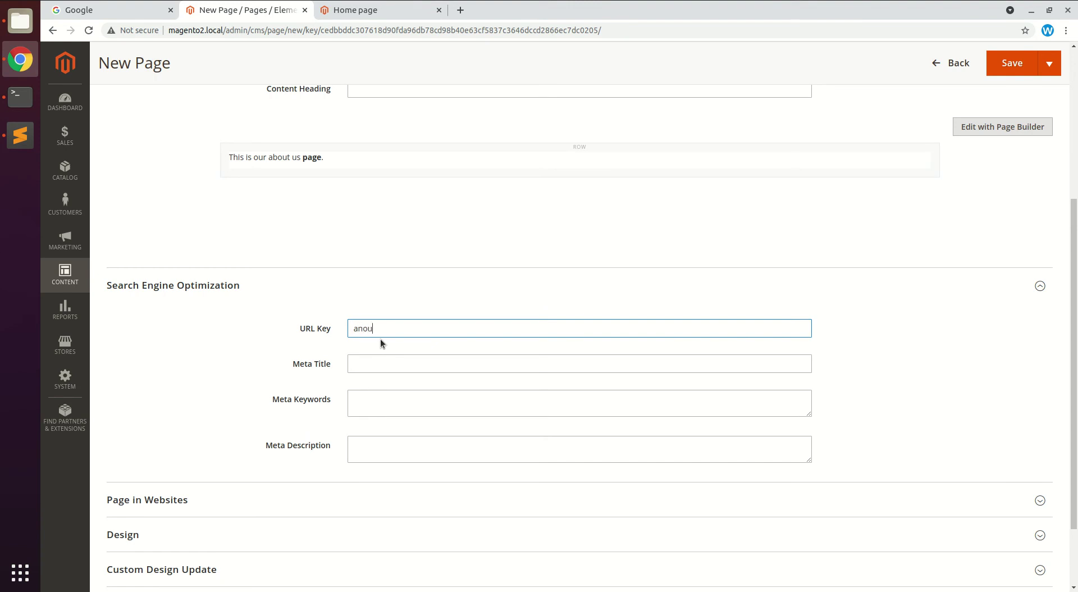
{"action": "key", "text": "BackSpace"}
Copy the page title About Us and return to the Search Engine Optimization fields
{"action": "scroll", "coordinate": [387, 322], "scroll_direction": "up", "scroll_amount": 4}
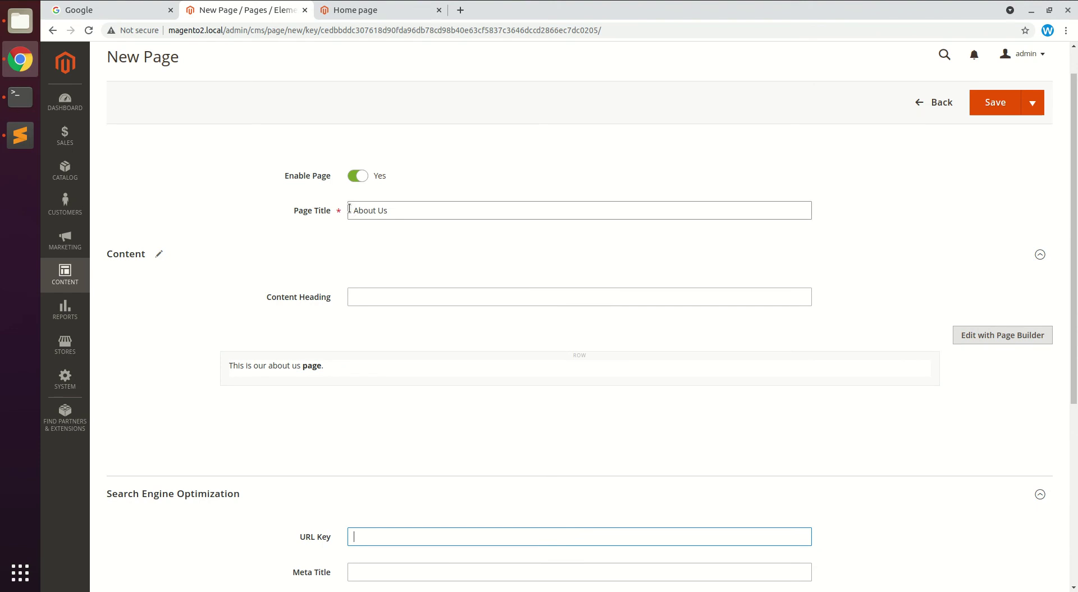
{"action": "left_click_drag", "start_coordinate": [350, 208], "coordinate": [421, 208]}
{"action": "key", "text": "ctrl+c"}
{"action": "left_click", "coordinate": [422, 208]}
{"action": "scroll", "coordinate": [406, 210], "scroll_direction": "down", "scroll_amount": 3}
{"action": "left_click", "coordinate": [365, 359]}
{"action": "left_click", "coordinate": [379, 395]}
{"action": "scroll", "coordinate": [380, 398], "scroll_direction": "down", "scroll_amount": 1}
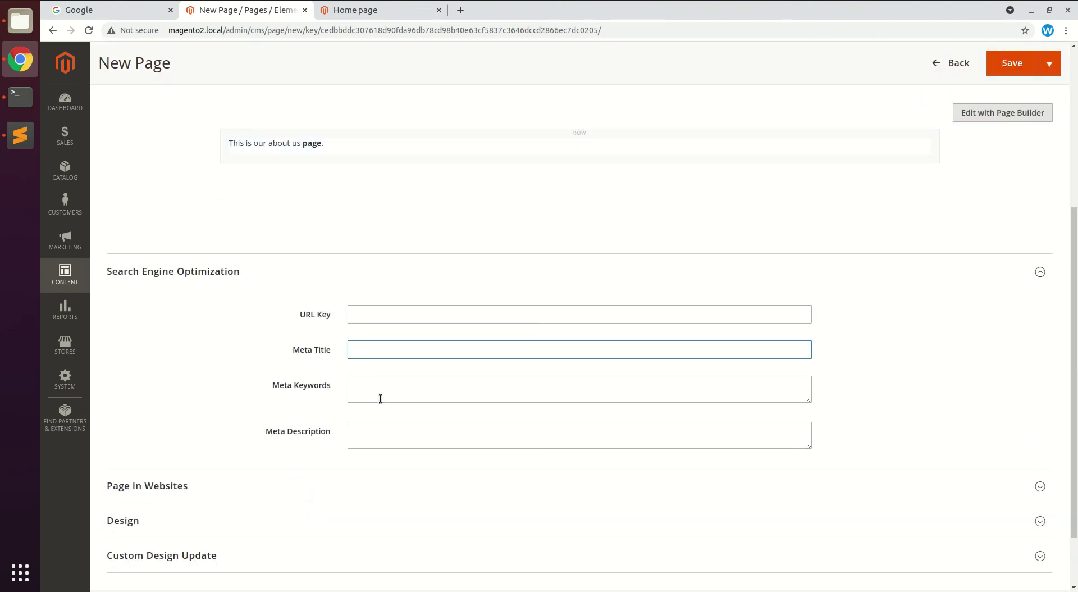
Examine the Meta Title, Meta Keywords, Meta Description and URL Key fields
{"action": "scroll", "coordinate": [380, 398], "scroll_direction": "down", "scroll_amount": 2}
{"action": "left_click_drag", "start_coordinate": [295, 305], "coordinate": [342, 306]}
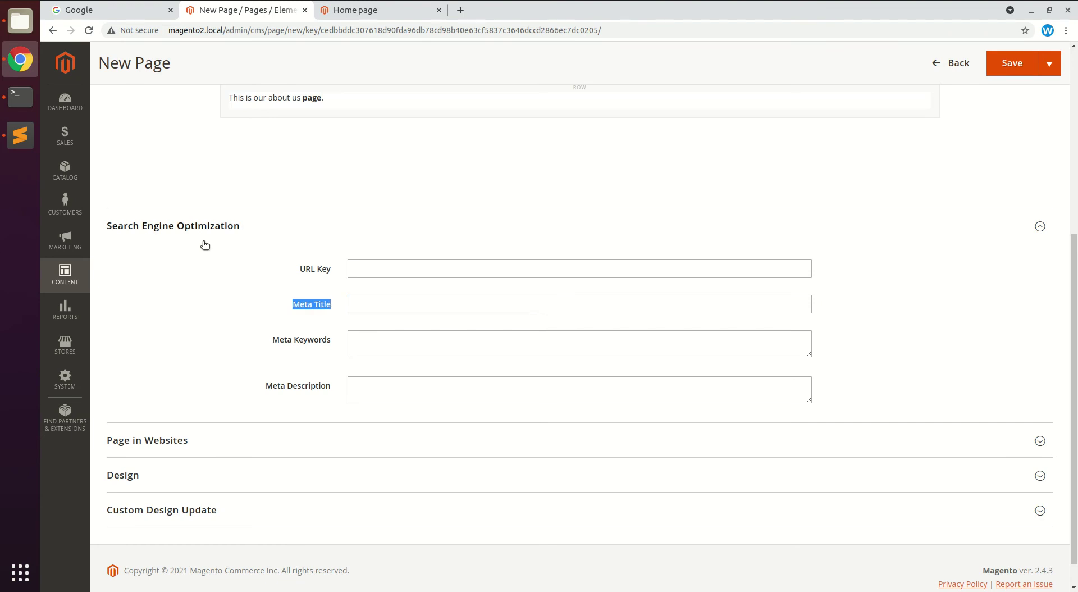
{"action": "left_click", "coordinate": [288, 314]}
{"action": "left_click_drag", "start_coordinate": [291, 304], "coordinate": [355, 301]}
{"action": "left_click", "coordinate": [380, 301]}
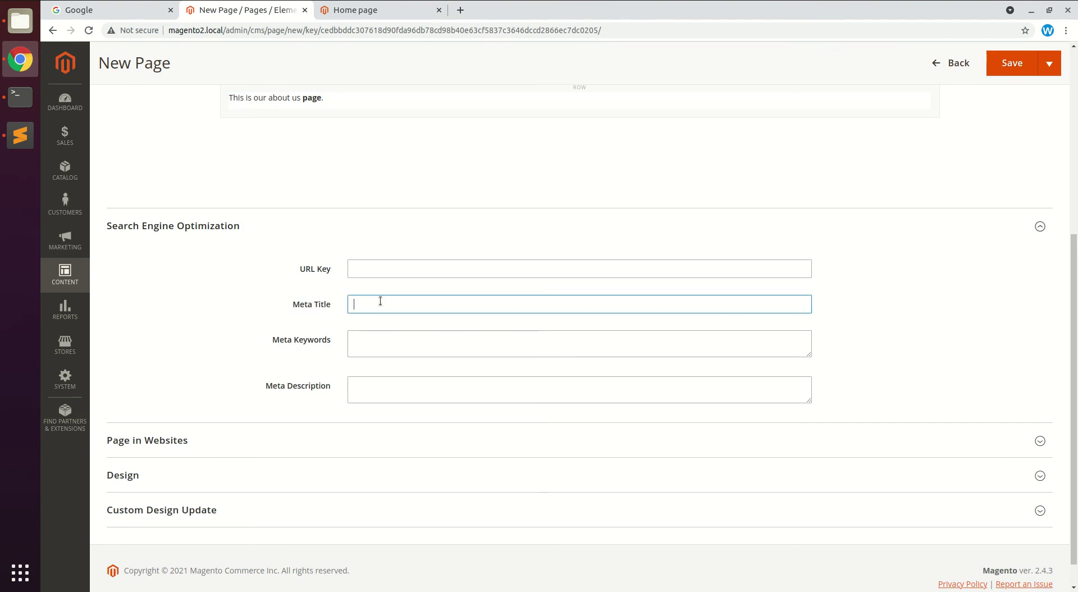
{"action": "left_click_drag", "start_coordinate": [284, 304], "coordinate": [331, 304]}
{"action": "left_click", "coordinate": [380, 299]}
{"action": "left_click_drag", "start_coordinate": [265, 343], "coordinate": [329, 344]}
{"action": "left_click", "coordinate": [443, 341]}
{"action": "left_click_drag", "start_coordinate": [273, 388], "coordinate": [373, 384]}
{"action": "left_click", "coordinate": [399, 385]}
{"action": "left_click", "coordinate": [393, 343]}
{"action": "left_click", "coordinate": [390, 304]}
{"action": "left_click", "coordinate": [389, 270]}
Compare the Page Title field with the search engine optimization fields for the new page
{"action": "scroll", "coordinate": [399, 270], "scroll_direction": "up", "scroll_amount": 3}
{"action": "scroll", "coordinate": [399, 341], "scroll_direction": "up", "scroll_amount": 4}
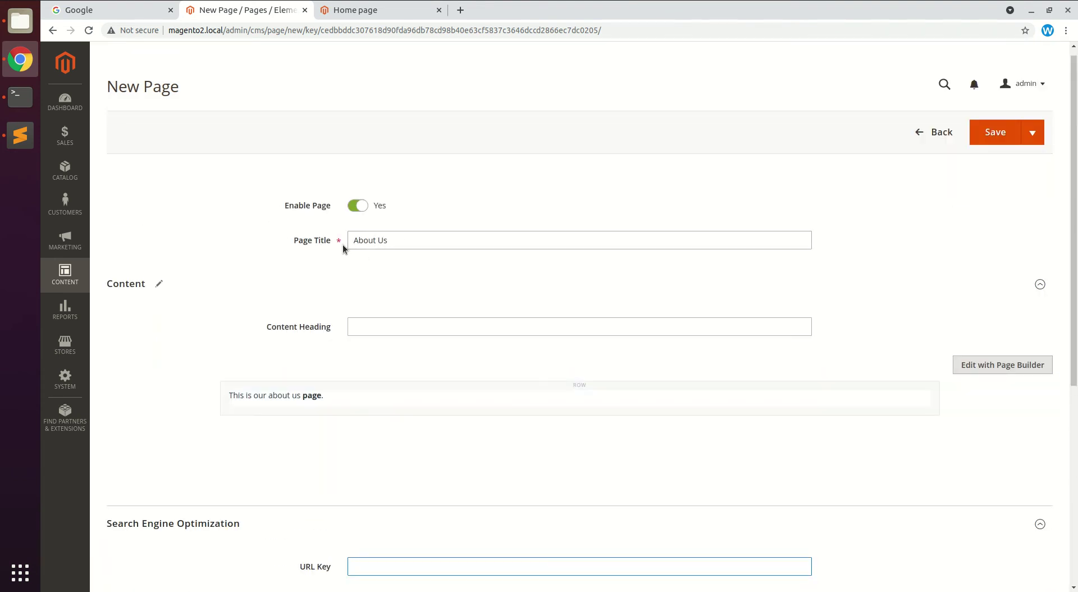
{"action": "scroll", "coordinate": [369, 308], "scroll_direction": "down", "scroll_amount": 5}
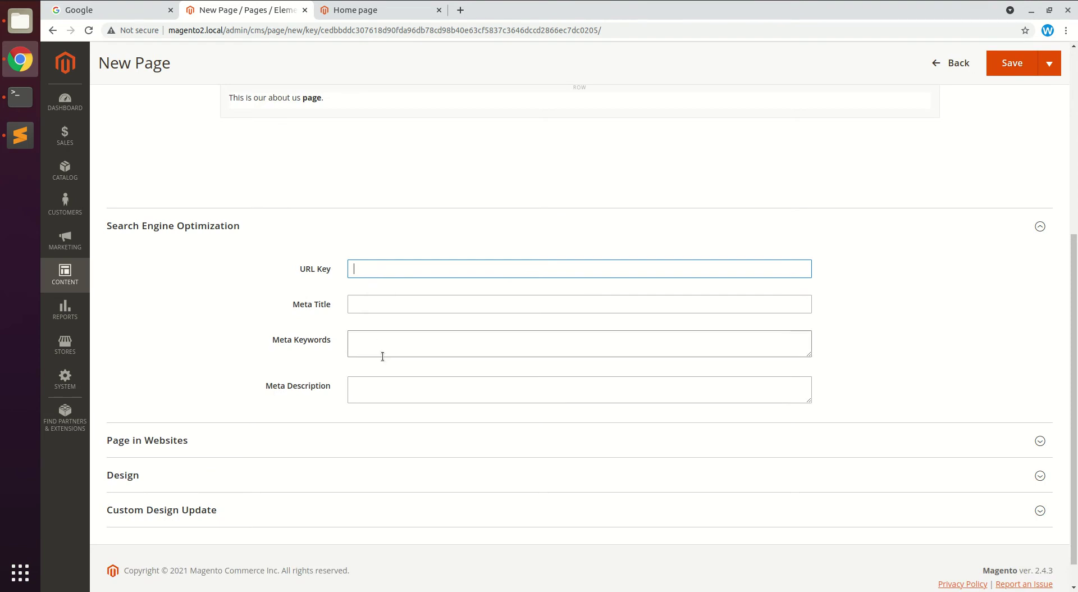
{"action": "left_click", "coordinate": [378, 343]}
{"action": "left_click", "coordinate": [373, 304]}
{"action": "scroll", "coordinate": [376, 324], "scroll_direction": "up", "scroll_amount": 3}
{"action": "triple_click", "coordinate": [385, 89]}
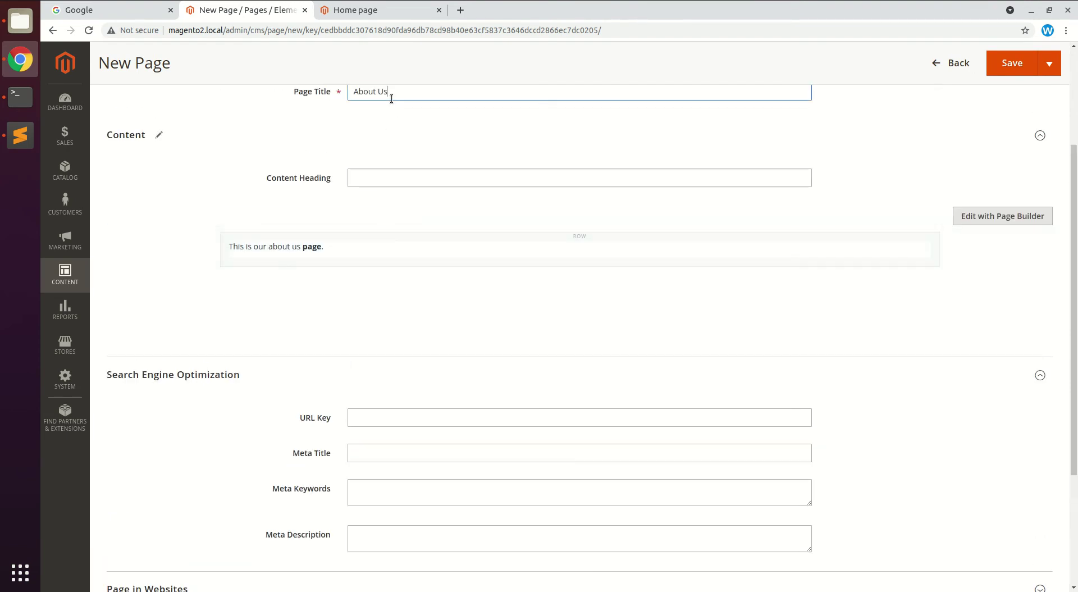
Set the Meta Title to About Us and the Meta Keywords to "About Us, test"
{"action": "scroll", "coordinate": [380, 413], "scroll_direction": "down", "scroll_amount": 2}
{"action": "left_click", "coordinate": [368, 337]}
{"action": "key", "text": "ctrl+v"}
{"action": "left_click", "coordinate": [392, 373]}
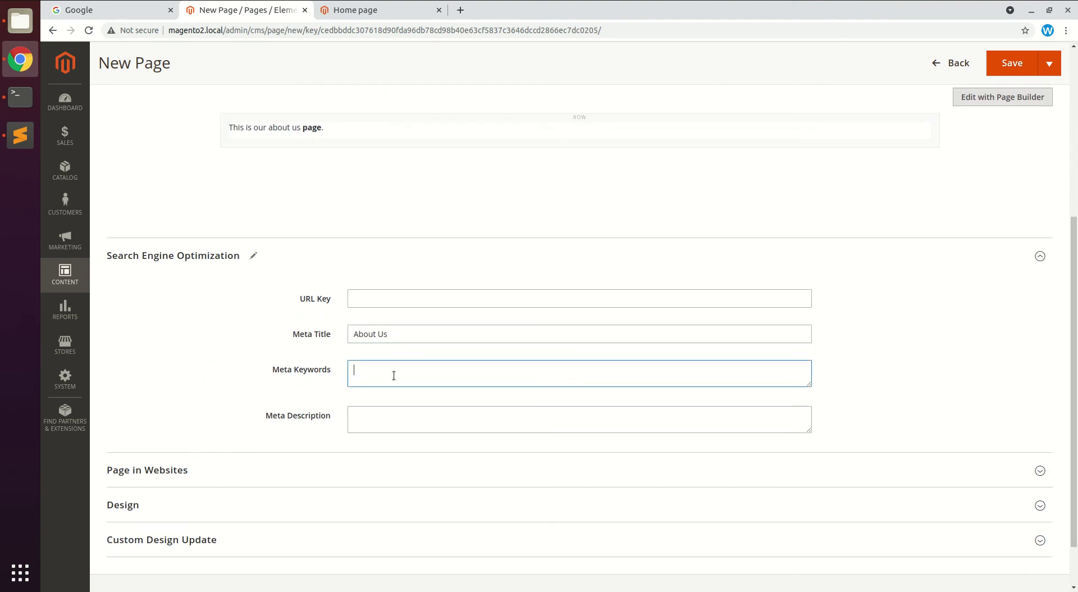
{"action": "key", "text": "ctrl+v"}
{"action": "type", "text": ", test"}
Enter "This is our about us page." as the page's Meta Description
{"action": "left_click", "coordinate": [387, 413]}
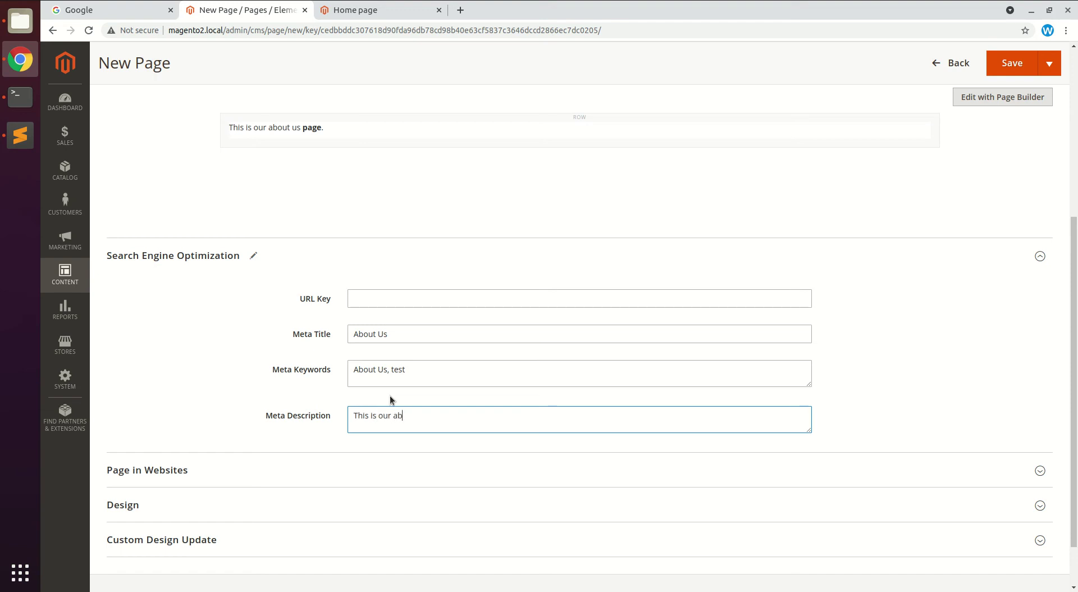
{"action": "type", "text": "us page."}
{"action": "scroll", "coordinate": [386, 391], "scroll_direction": "down", "scroll_amount": 2}
{"action": "scroll", "coordinate": [388, 372], "scroll_direction": "up", "scroll_amount": 3}
{"action": "scroll", "coordinate": [243, 483], "scroll_direction": "down", "scroll_amount": 2}
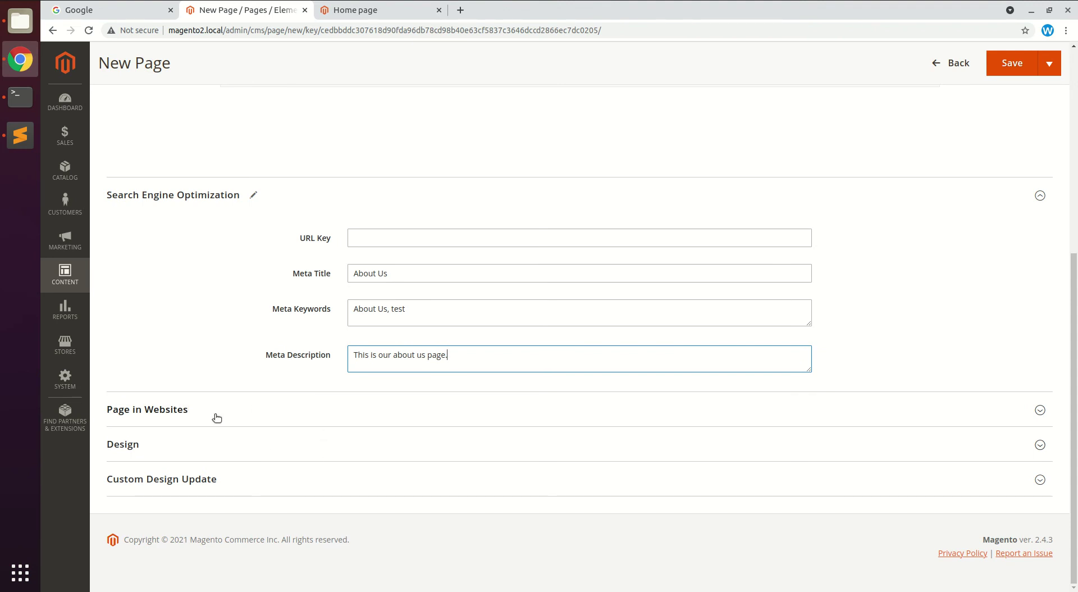
Expand the Page in Websites section and review its Store View options alongside the search engine fields
{"action": "left_click", "coordinate": [198, 407]}
{"action": "scroll", "coordinate": [245, 362], "scroll_direction": "down", "scroll_amount": 3}
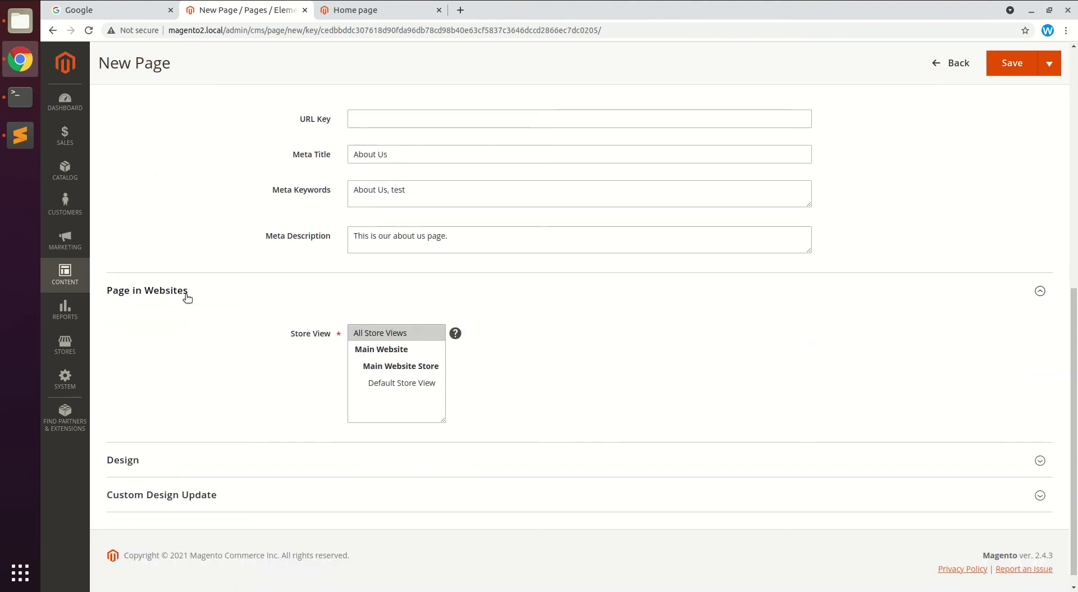
{"action": "scroll", "coordinate": [324, 277], "scroll_direction": "up", "scroll_amount": 2}
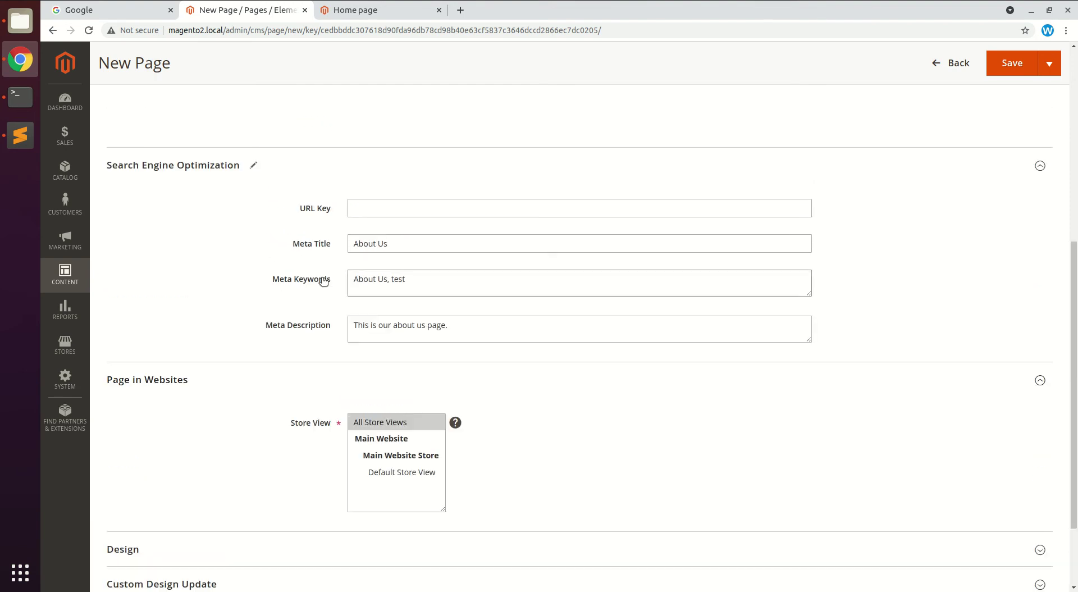
{"action": "scroll", "coordinate": [324, 280], "scroll_direction": "up", "scroll_amount": 2}
{"action": "scroll", "coordinate": [297, 282], "scroll_direction": "up", "scroll_amount": 3}
{"action": "scroll", "coordinate": [296, 292], "scroll_direction": "down", "scroll_amount": 3}
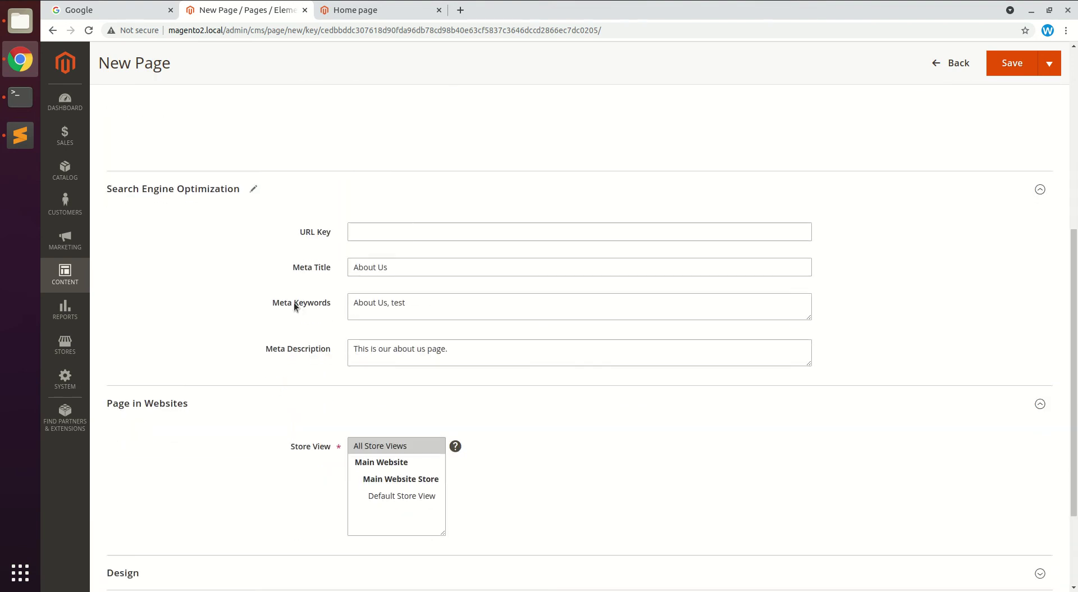
{"action": "scroll", "coordinate": [296, 304], "scroll_direction": "down", "scroll_amount": 3}
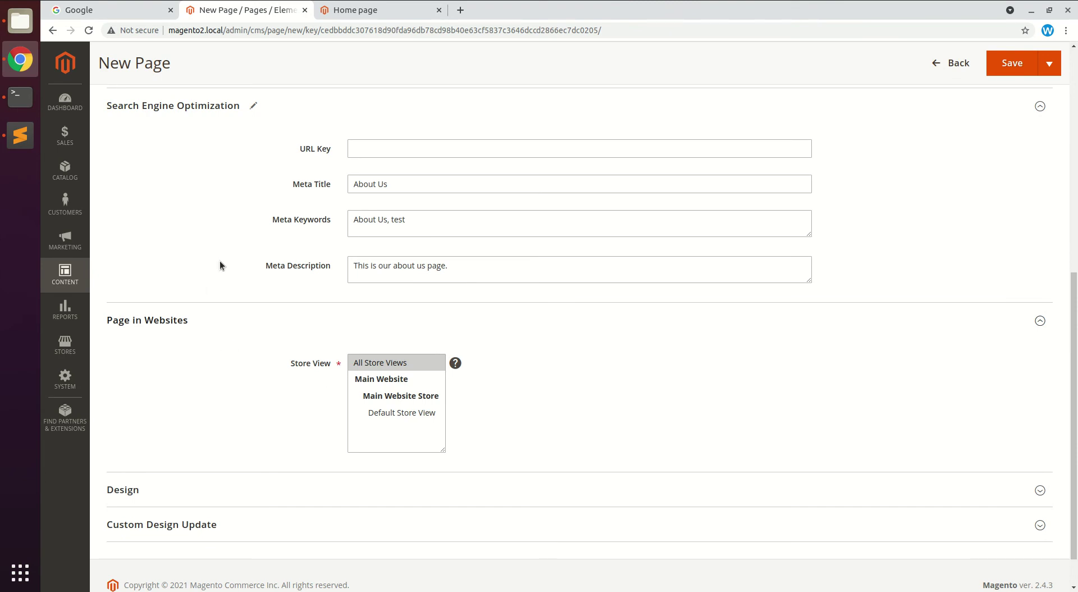
{"action": "scroll", "coordinate": [386, 318], "scroll_direction": "up", "scroll_amount": 4}
{"action": "scroll", "coordinate": [387, 318], "scroll_direction": "down", "scroll_amount": 4}
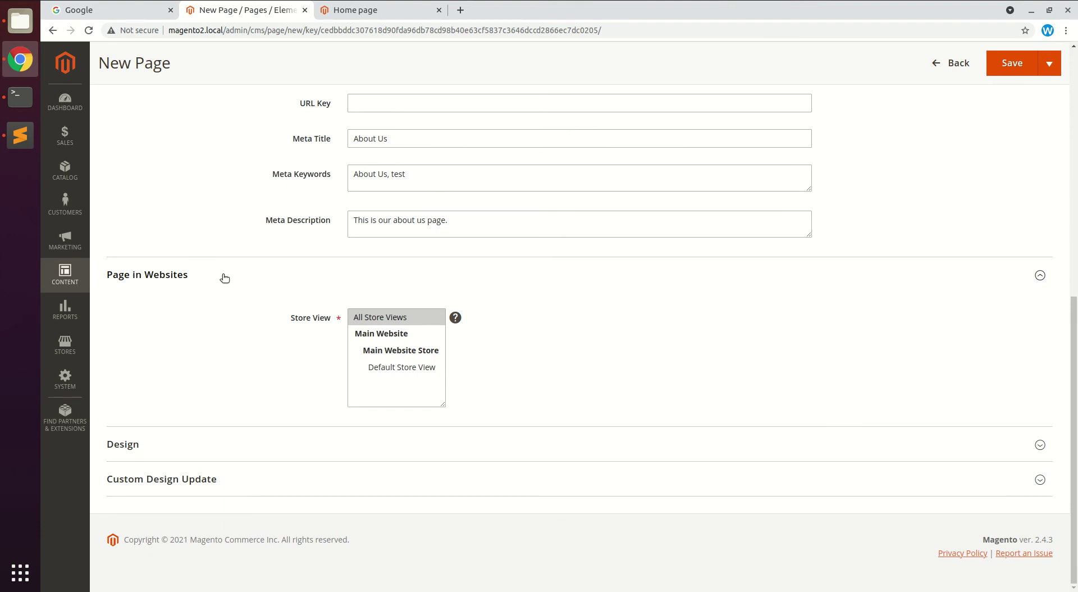
Select Default Store View for the page and switch the selection back to All Store Views
{"action": "left_click", "coordinate": [379, 318]}
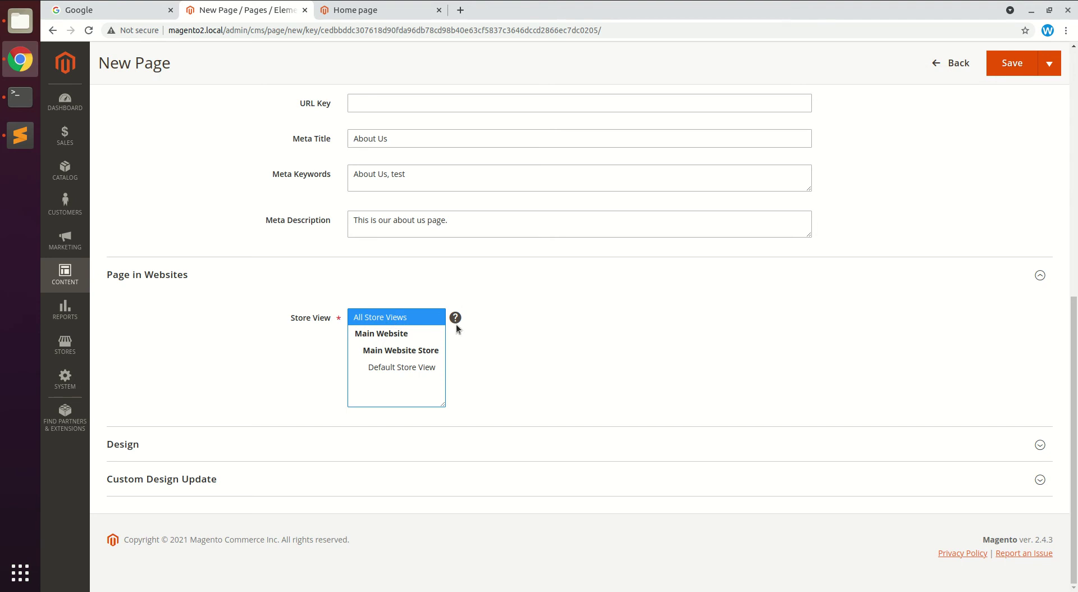
{"action": "left_click", "coordinate": [402, 366]}
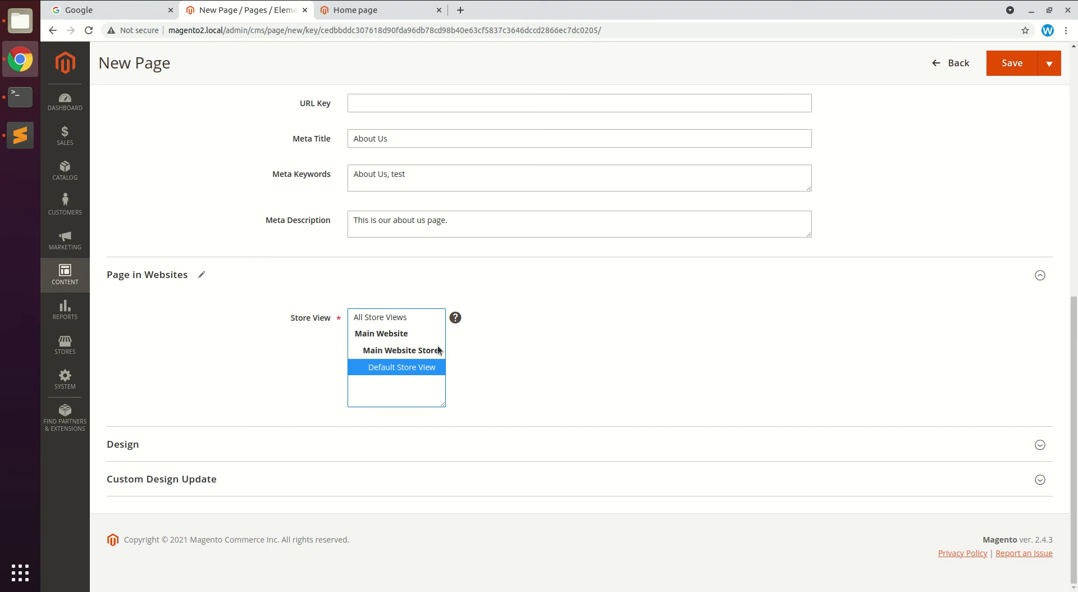
{"action": "left_click", "coordinate": [393, 318]}
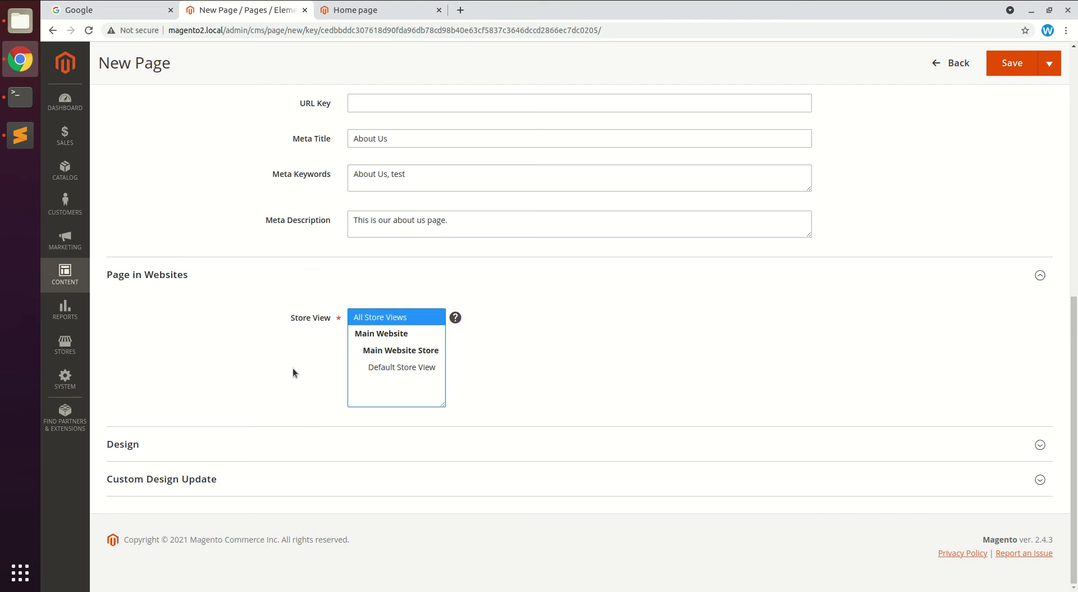
Expand the Design section and look through the available page layouts
{"action": "left_click", "coordinate": [248, 443]}
{"action": "scroll", "coordinate": [245, 387], "scroll_direction": "down", "scroll_amount": 2}
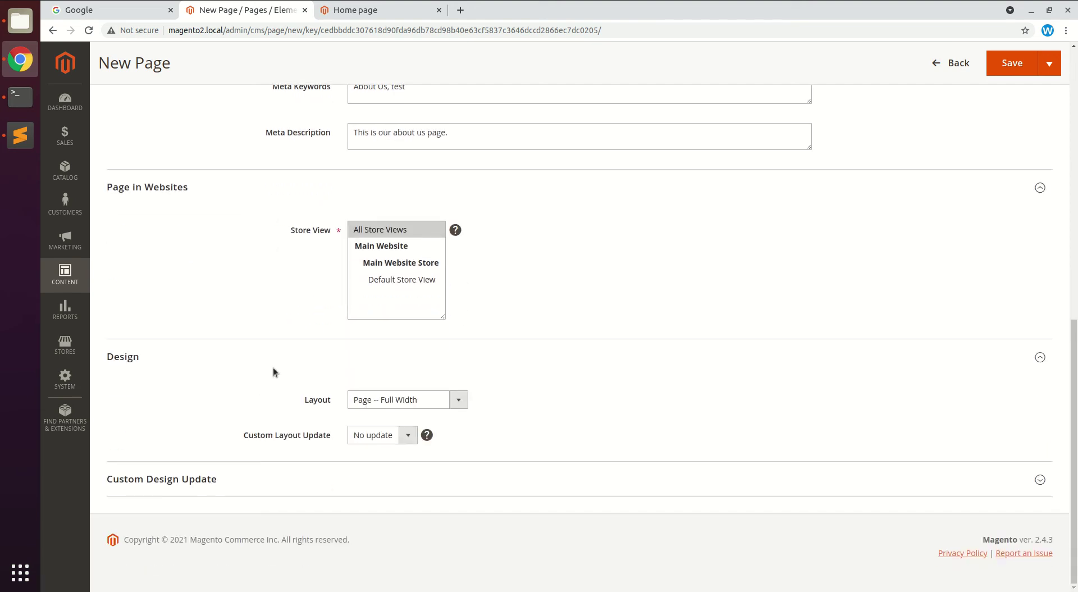
{"action": "left_click", "coordinate": [406, 402]}
{"action": "left_click", "coordinate": [404, 401]}
{"action": "left_click", "coordinate": [409, 399]}
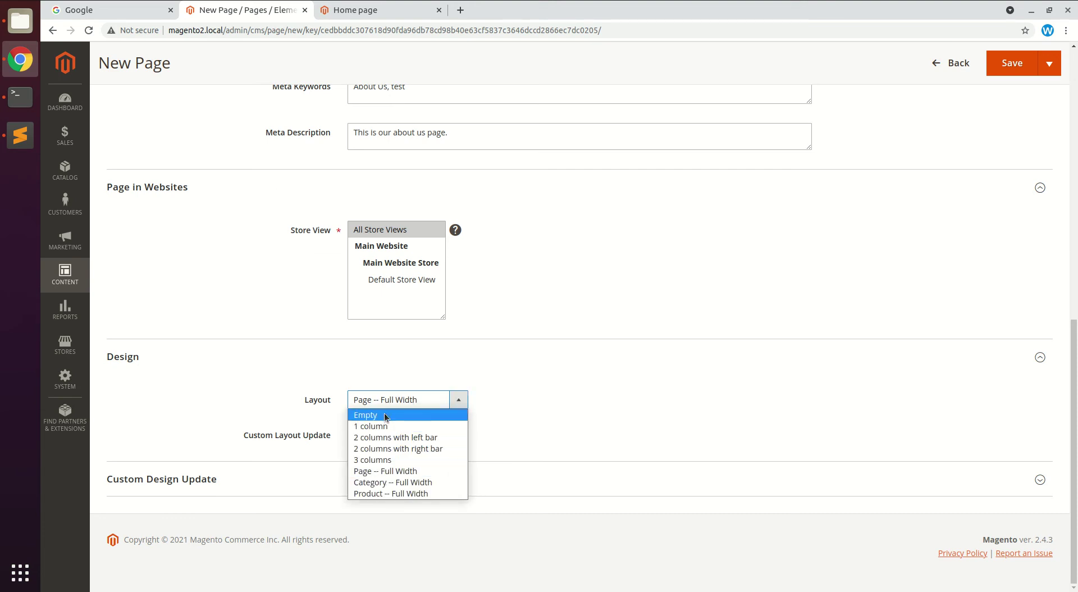
Open the Privacy and Cookie Policy page on the storefront and examine its layout from start to end
{"action": "left_click", "coordinate": [353, 18]}
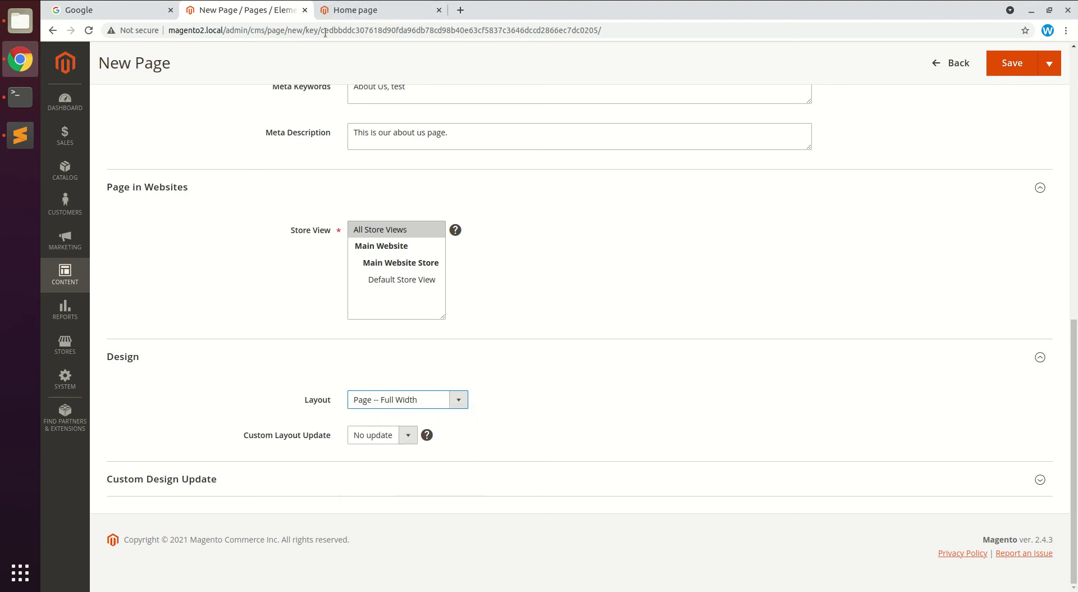
{"action": "left_click", "coordinate": [338, 18]}
{"action": "left_click", "coordinate": [282, 497]}
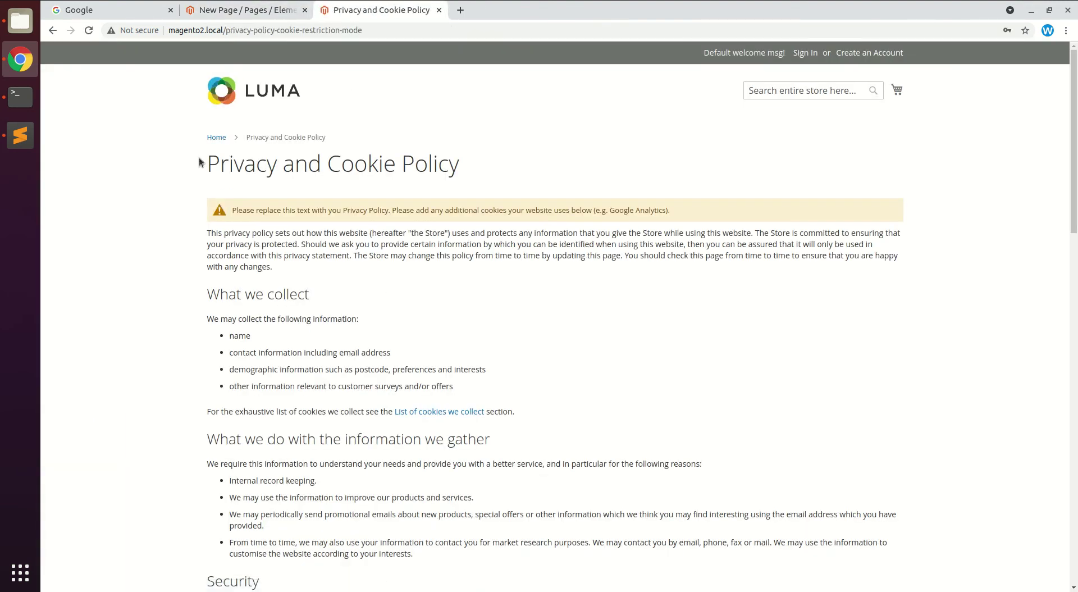
{"action": "scroll", "coordinate": [522, 348], "scroll_direction": "down", "scroll_amount": 15}
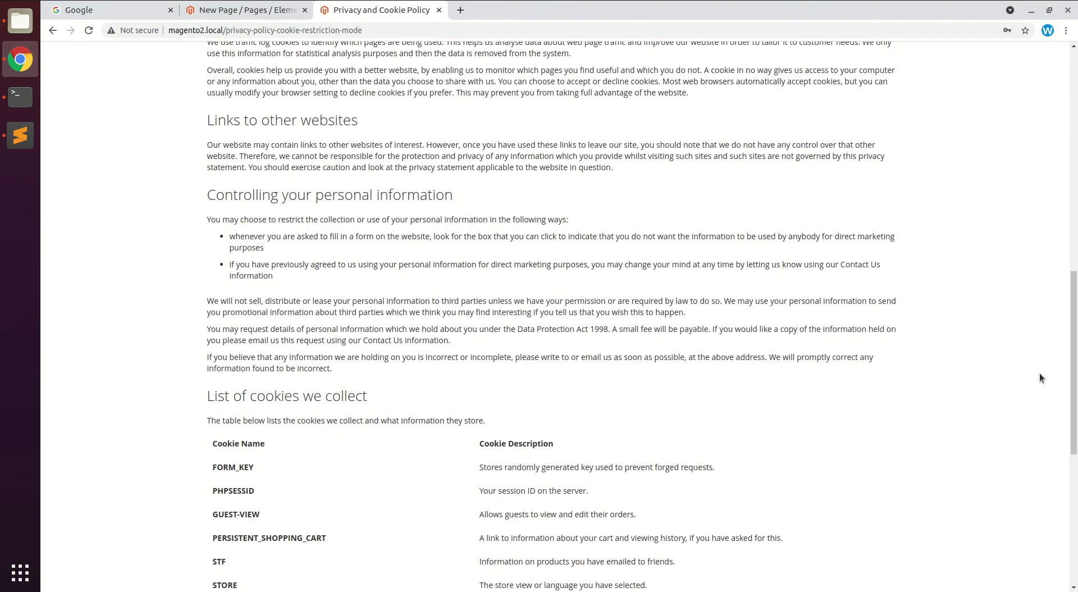
{"action": "scroll", "coordinate": [1049, 140], "scroll_direction": "up", "scroll_amount": 12}
{"action": "scroll", "coordinate": [1049, 140], "scroll_direction": "up", "scroll_amount": 2}
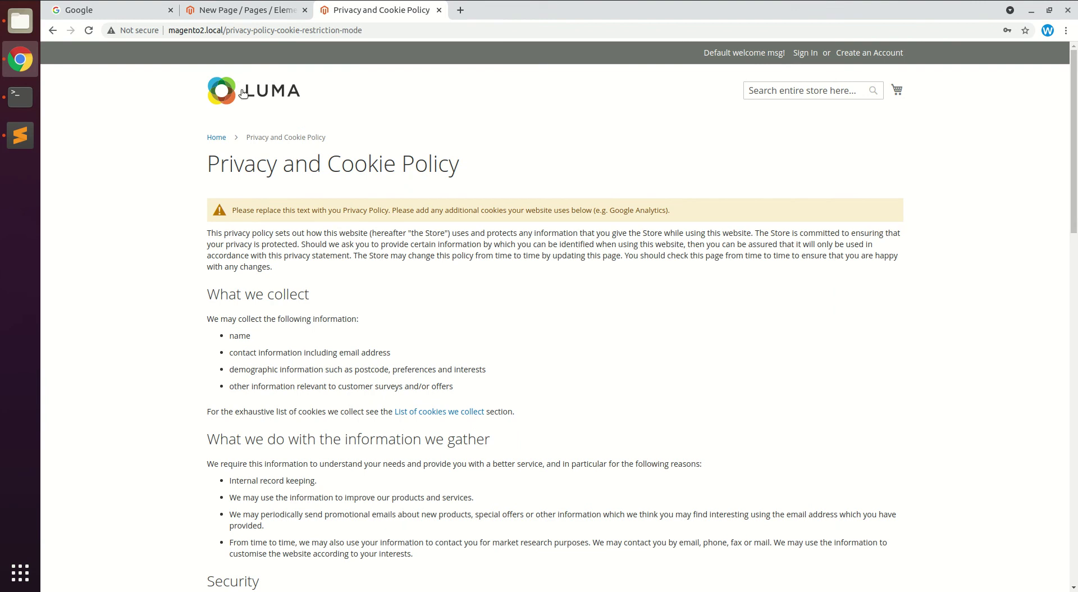
Return to the new page form and examine the Layout options in the Design section
{"action": "left_click", "coordinate": [257, 8]}
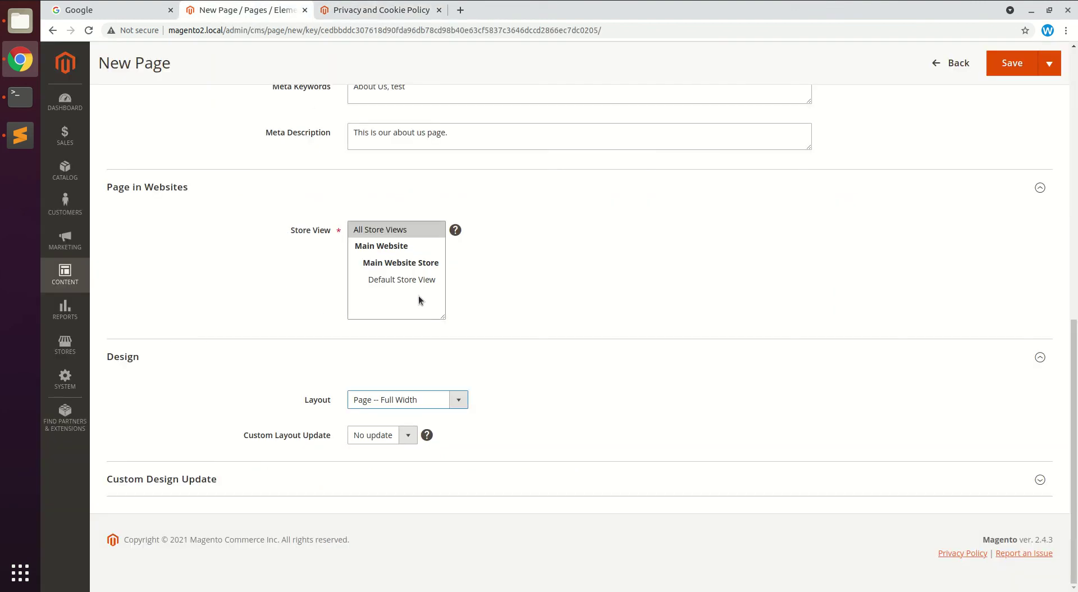
{"action": "left_click", "coordinate": [388, 400]}
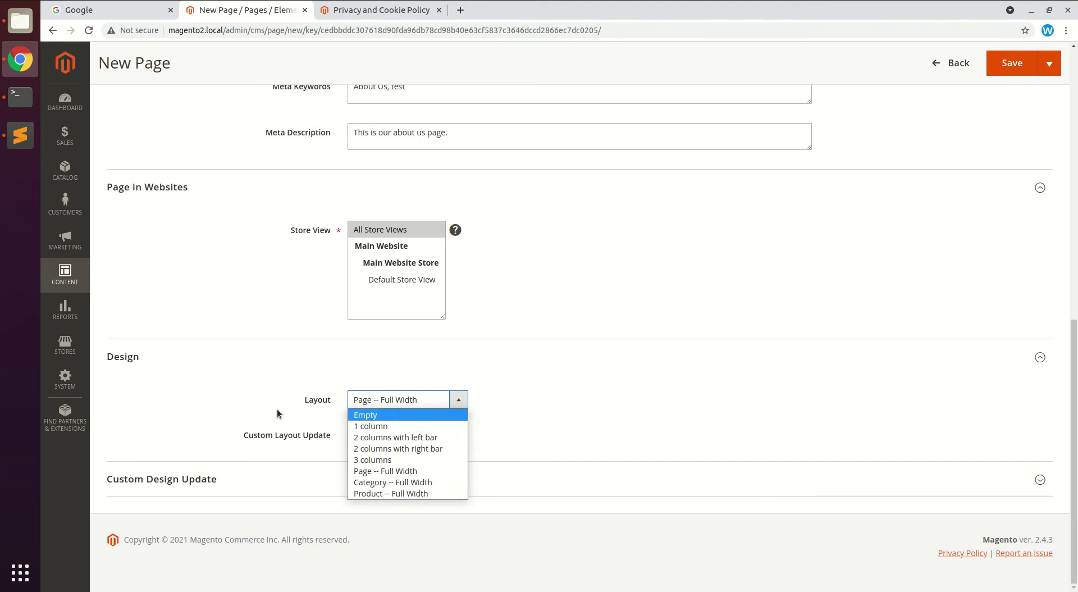
{"action": "left_click", "coordinate": [224, 395]}
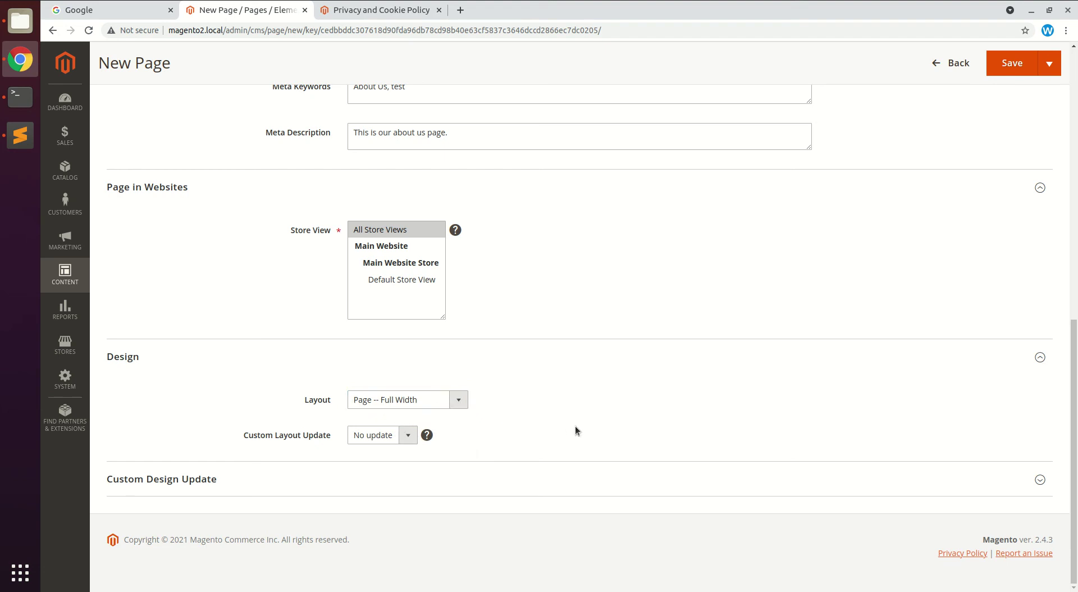
Examine the Custom Layout Update options and read the field's help text
{"action": "left_click", "coordinate": [409, 434]}
{"action": "left_click", "coordinate": [307, 438]}
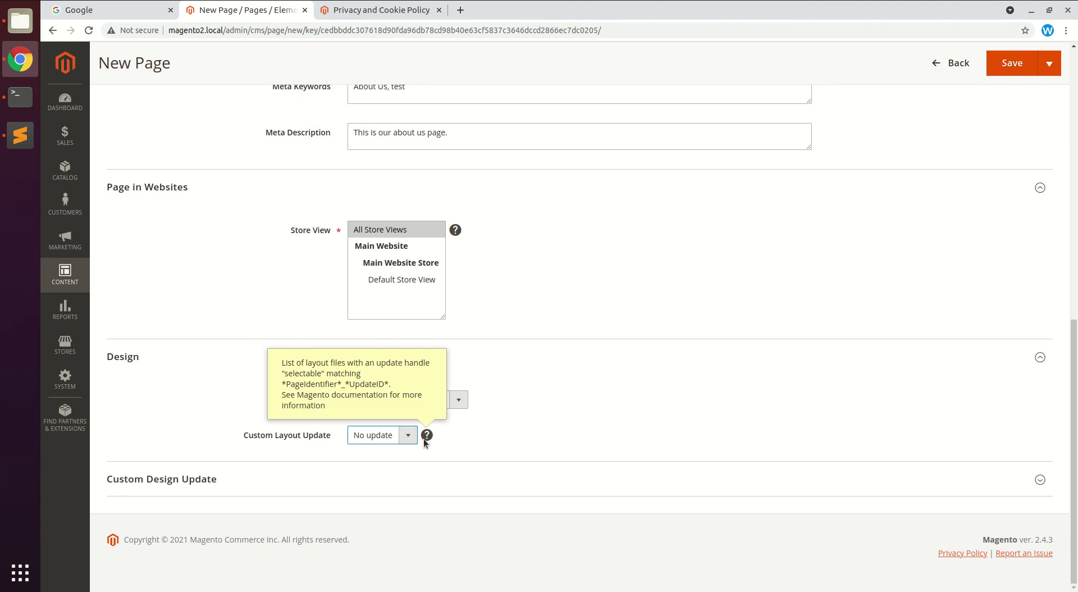
{"action": "left_click", "coordinate": [394, 437]}
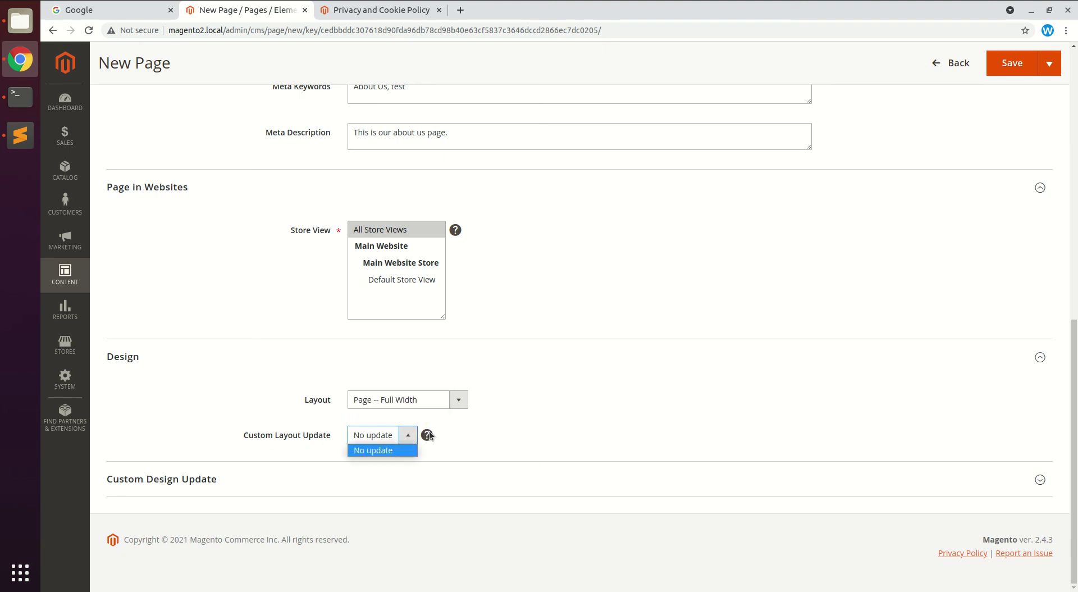
{"action": "left_click", "coordinate": [439, 433]}
{"action": "mouse_move", "coordinate": [426, 439]}
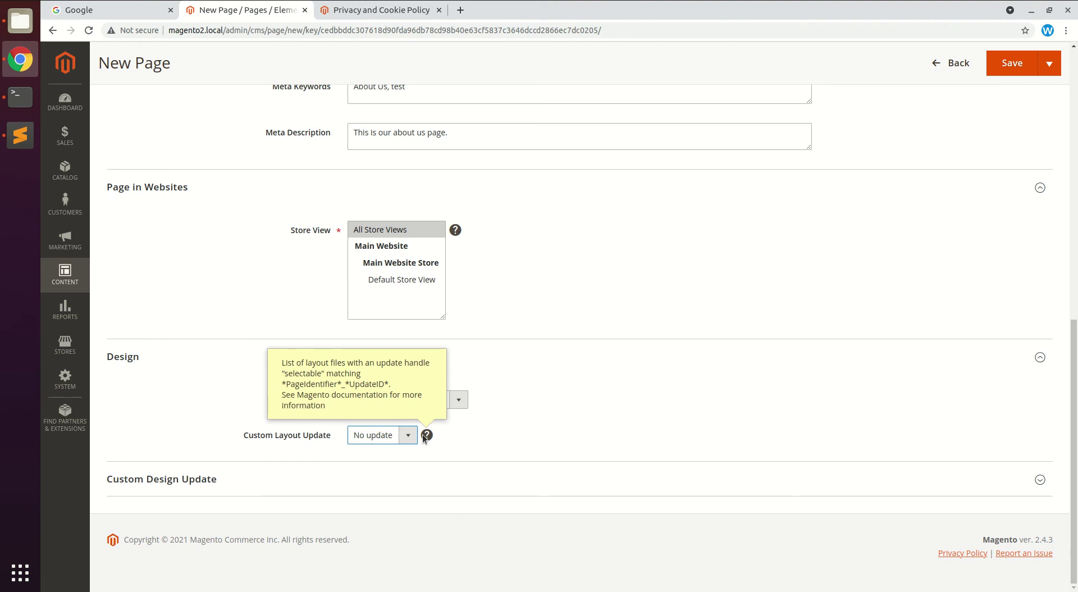
{"action": "left_click_drag", "start_coordinate": [241, 431], "coordinate": [334, 428]}
{"action": "left_click", "coordinate": [363, 437]}
{"action": "left_click", "coordinate": [164, 405]}
Expand the Custom Design Update section and examine the themes offered for New Theme
{"action": "left_click", "coordinate": [243, 480]}
{"action": "scroll", "coordinate": [244, 450], "scroll_direction": "down", "scroll_amount": 3}
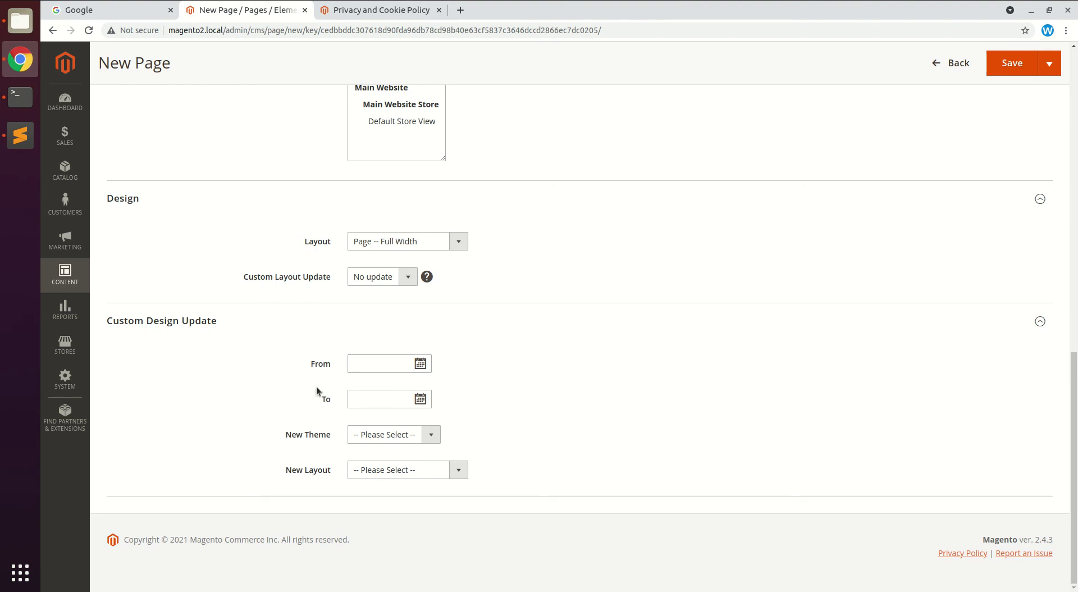
{"action": "left_click", "coordinate": [387, 435]}
{"action": "left_click", "coordinate": [397, 449]}
{"action": "left_click", "coordinate": [397, 442]}
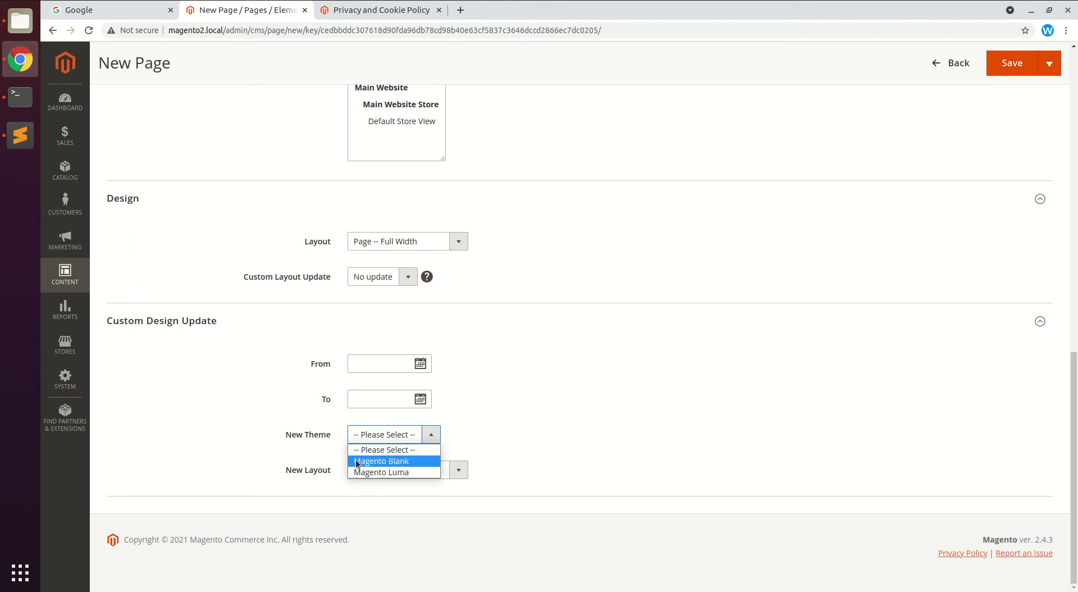
{"action": "left_click", "coordinate": [393, 434]}
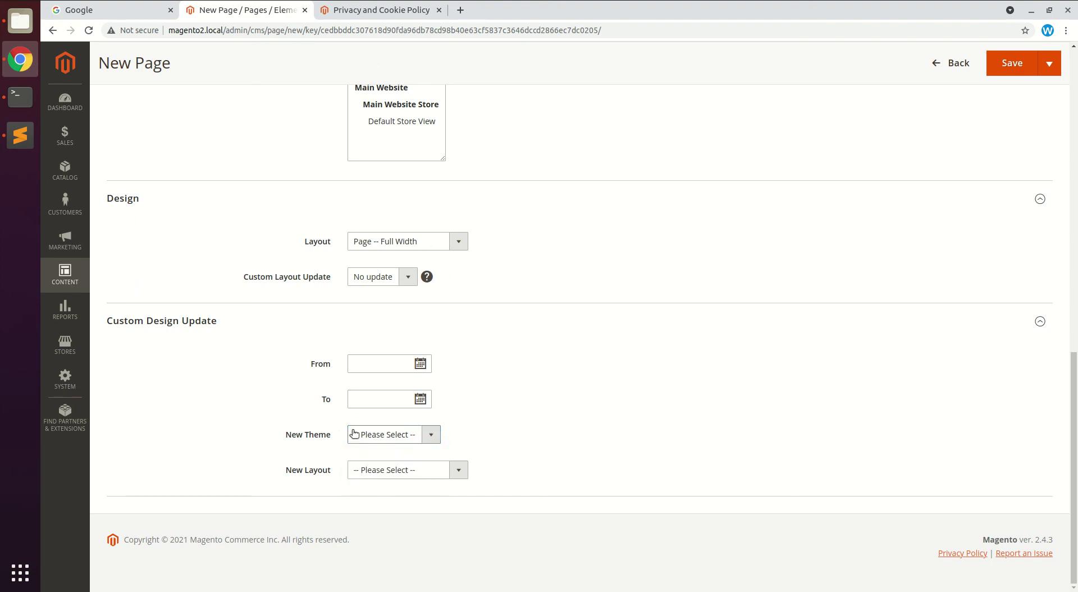
{"action": "left_click", "coordinate": [393, 434]}
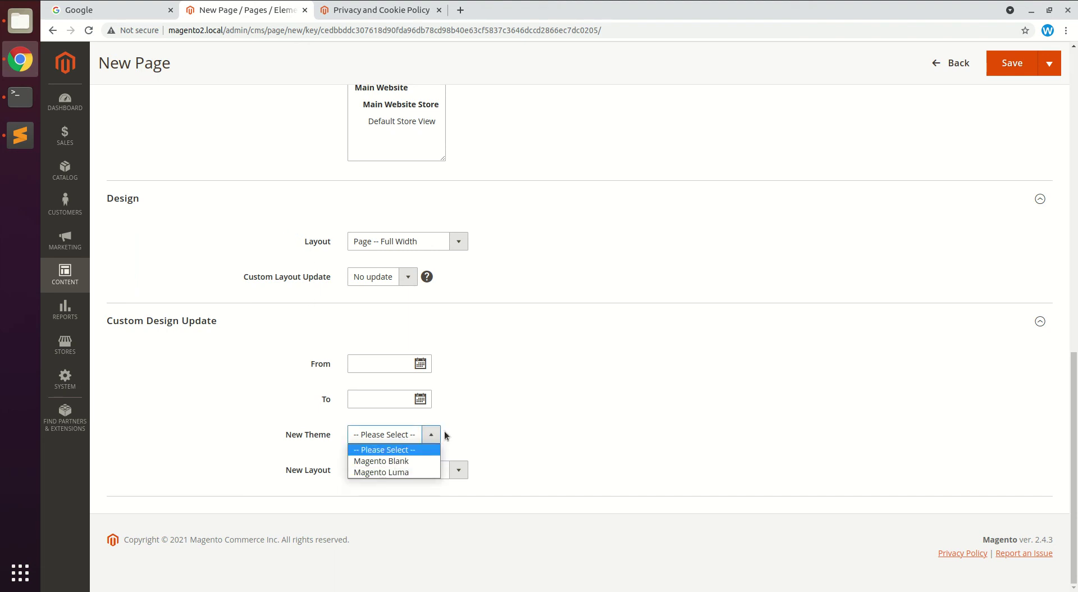
View the storefront's Privacy and Cookie Policy page to examine the theme it uses
{"action": "left_click", "coordinate": [357, 9]}
{"action": "left_click", "coordinate": [377, 17]}
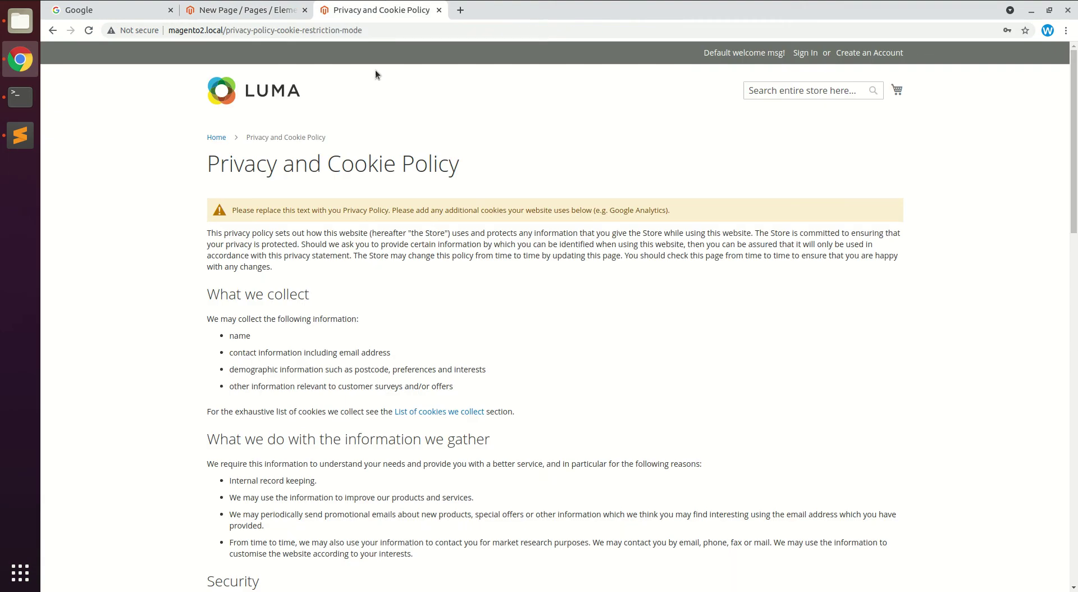
{"action": "scroll", "coordinate": [497, 324], "scroll_direction": "down", "scroll_amount": 3}
{"action": "scroll", "coordinate": [497, 324], "scroll_direction": "up", "scroll_amount": 3}
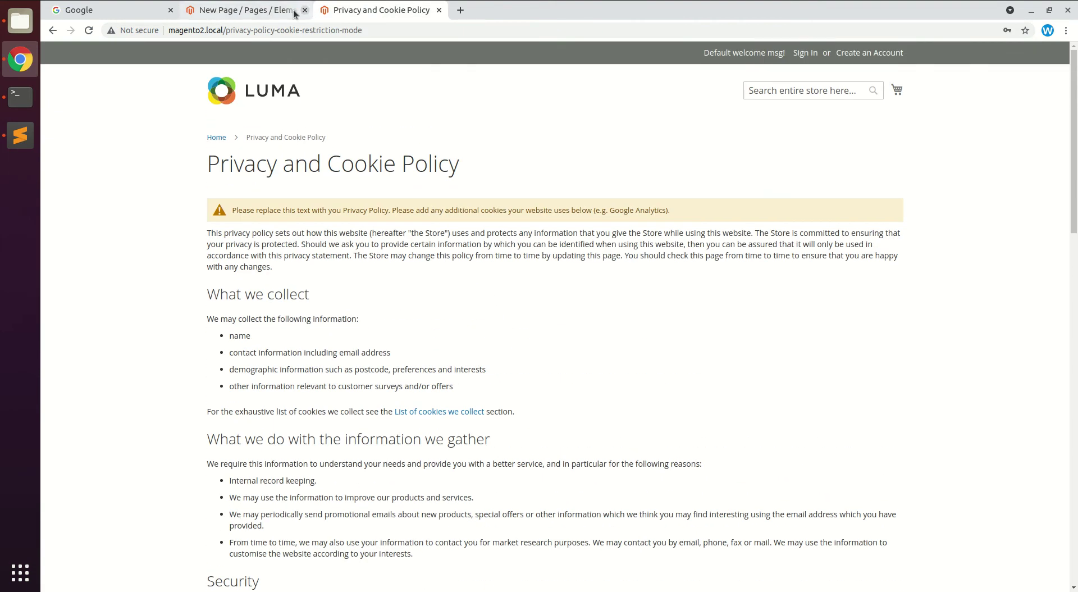
Try Magento Blank as the page's New Theme and reset the field to -- Please Select --
{"action": "left_click", "coordinate": [247, 9]}
{"action": "left_click", "coordinate": [390, 430]}
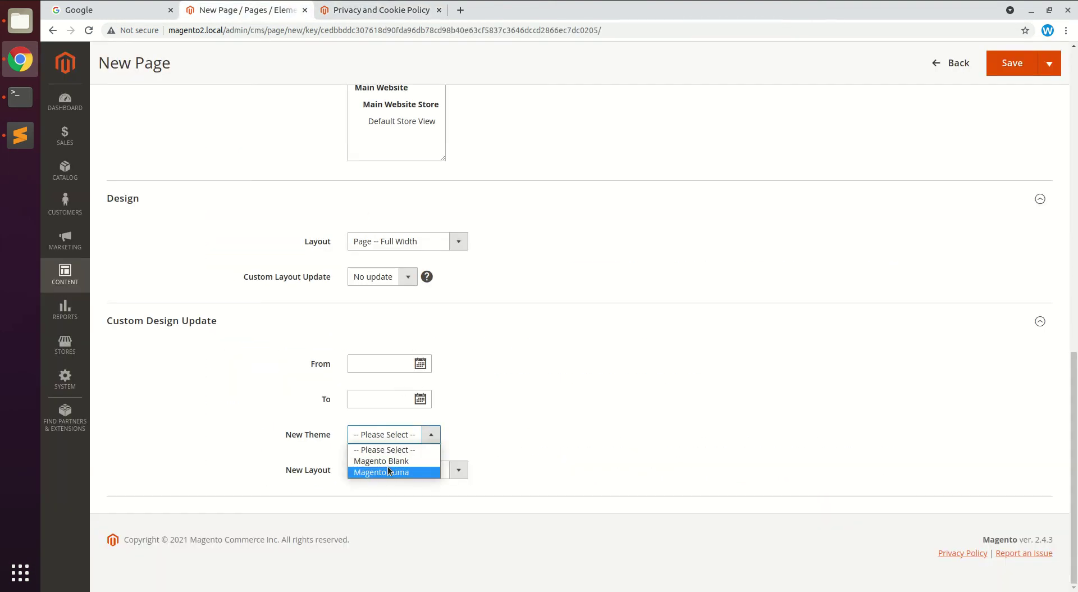
{"action": "left_click", "coordinate": [393, 458]}
{"action": "left_click", "coordinate": [388, 14]}
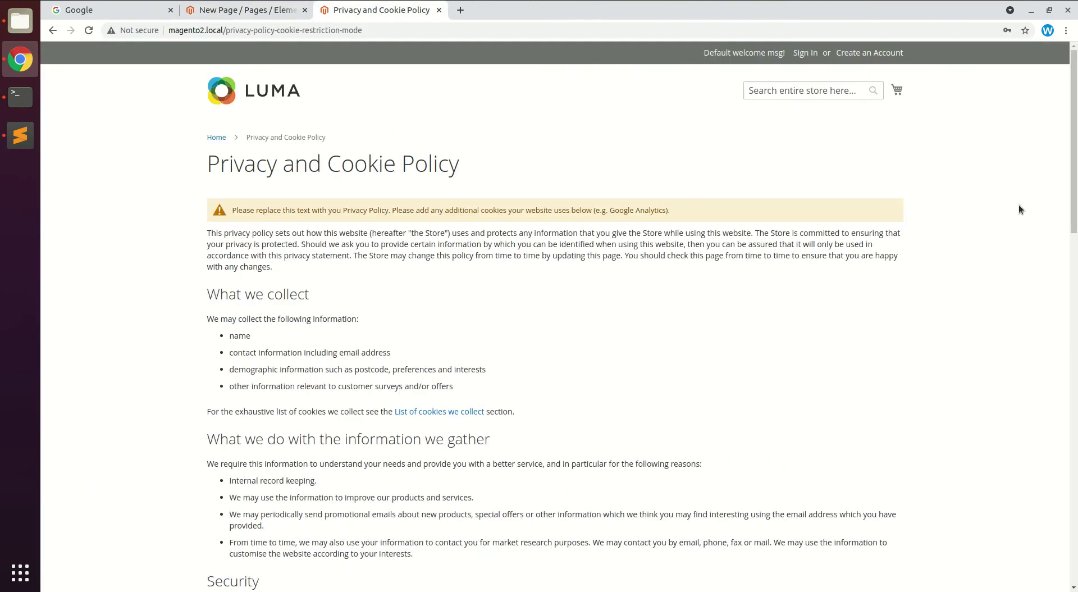
{"action": "left_click", "coordinate": [247, 9]}
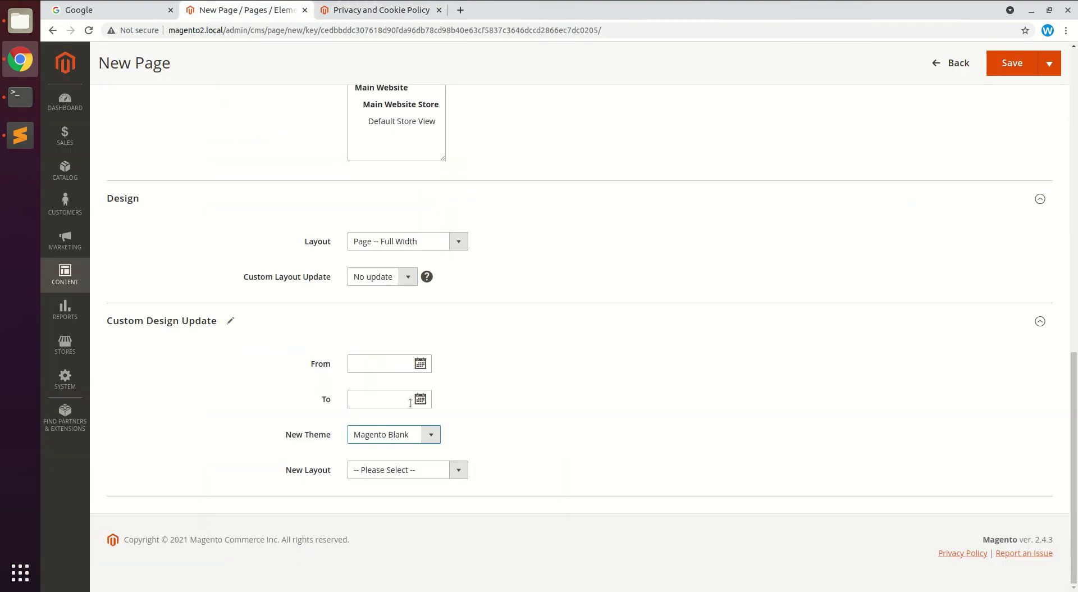
{"action": "left_click", "coordinate": [399, 435]}
{"action": "left_click", "coordinate": [399, 449]}
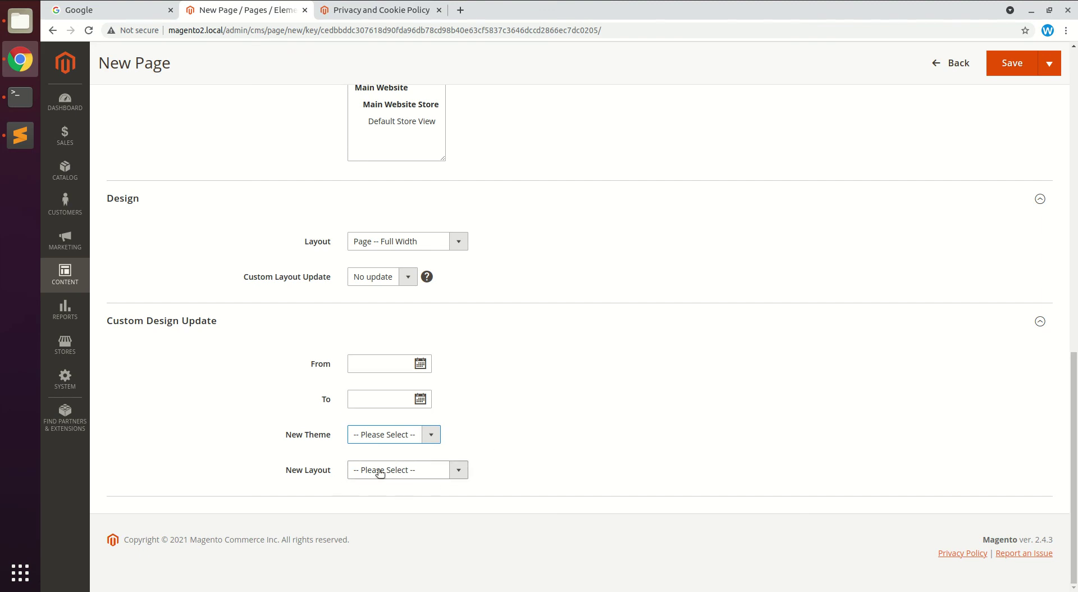
Review the New Theme and New Layout choices for the custom design update
{"action": "left_click", "coordinate": [393, 440]}
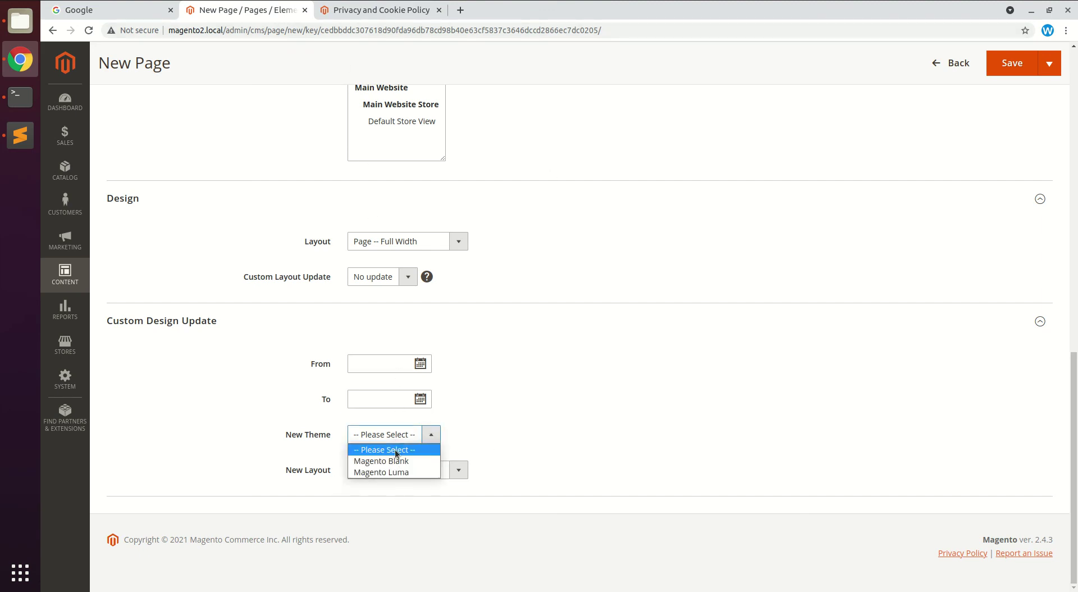
{"action": "left_click", "coordinate": [508, 446]}
{"action": "left_click", "coordinate": [412, 471]}
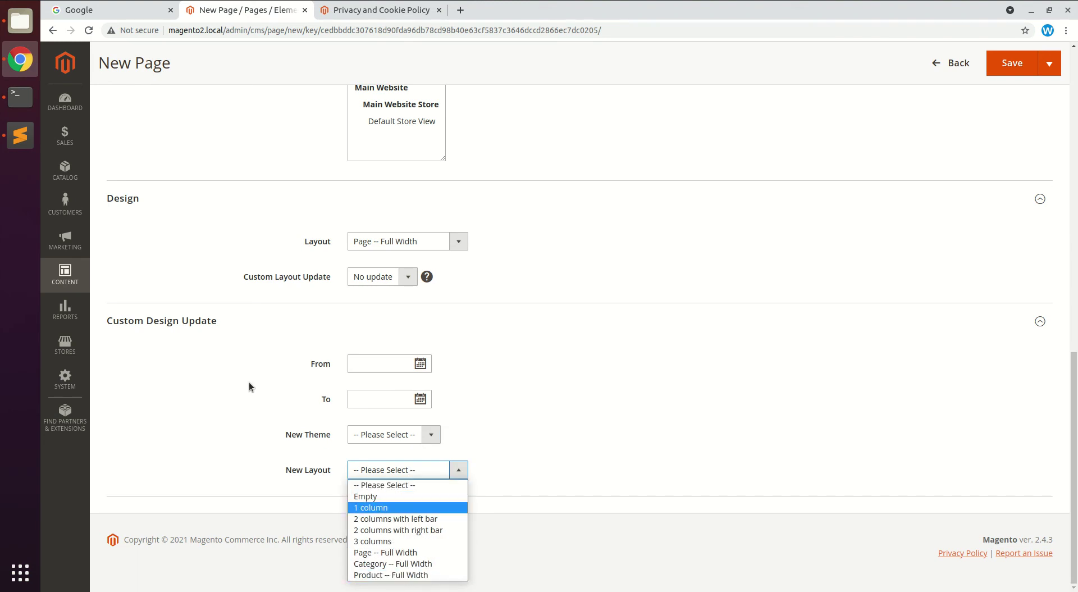
Examine the calendar for the custom design update's From date and look over the page's store view and design settings
{"action": "left_click", "coordinate": [235, 365]}
{"action": "left_click", "coordinate": [379, 364]}
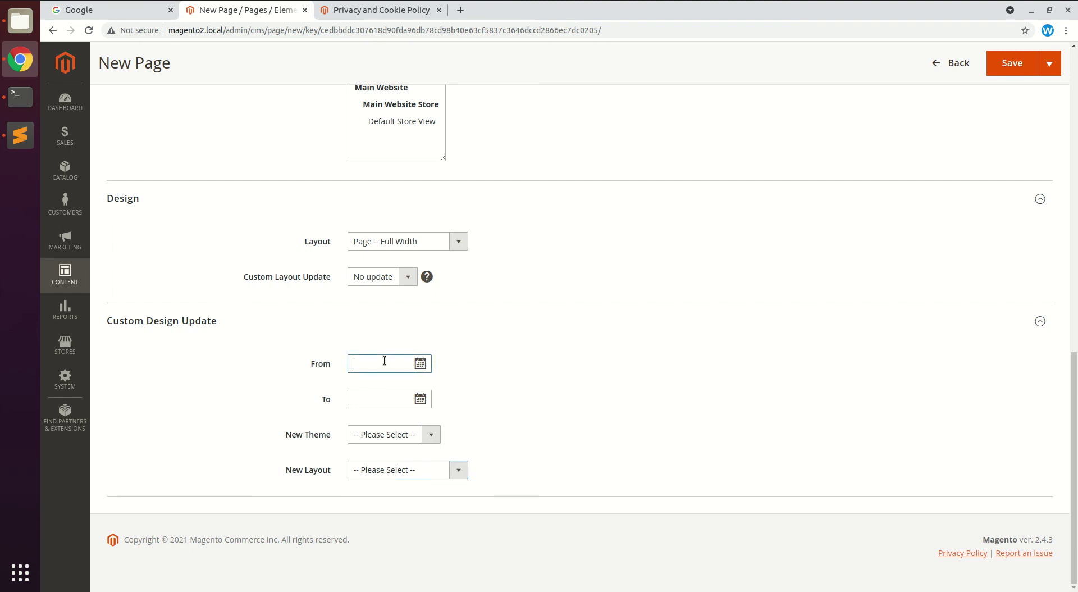
{"action": "left_click", "coordinate": [420, 363]}
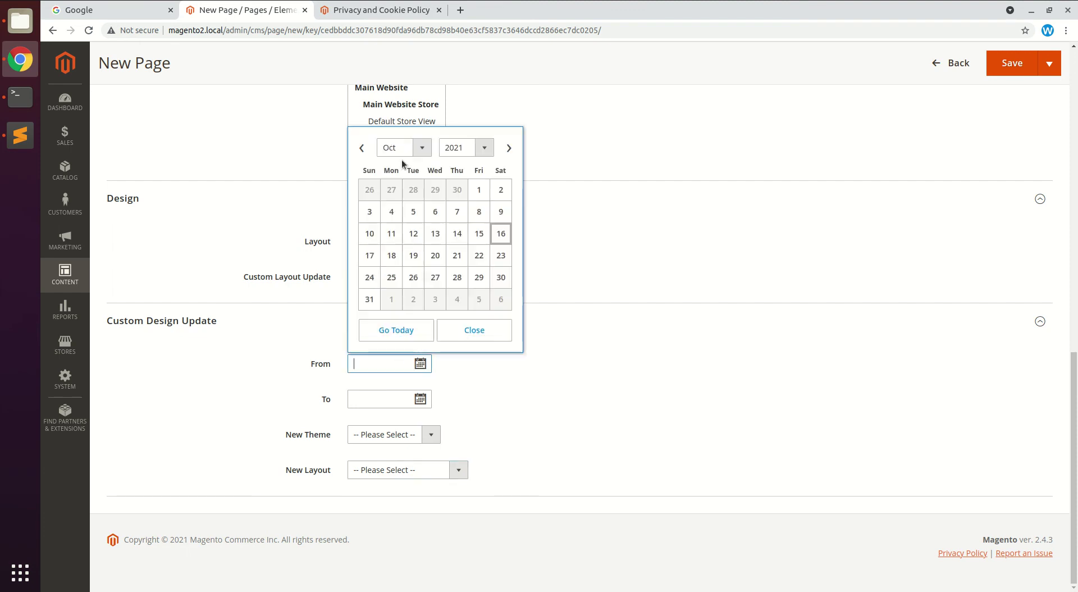
{"action": "left_click", "coordinate": [250, 387]}
{"action": "scroll", "coordinate": [505, 241], "scroll_direction": "up", "scroll_amount": 2}
{"action": "scroll", "coordinate": [339, 228], "scroll_direction": "down", "scroll_amount": 1}
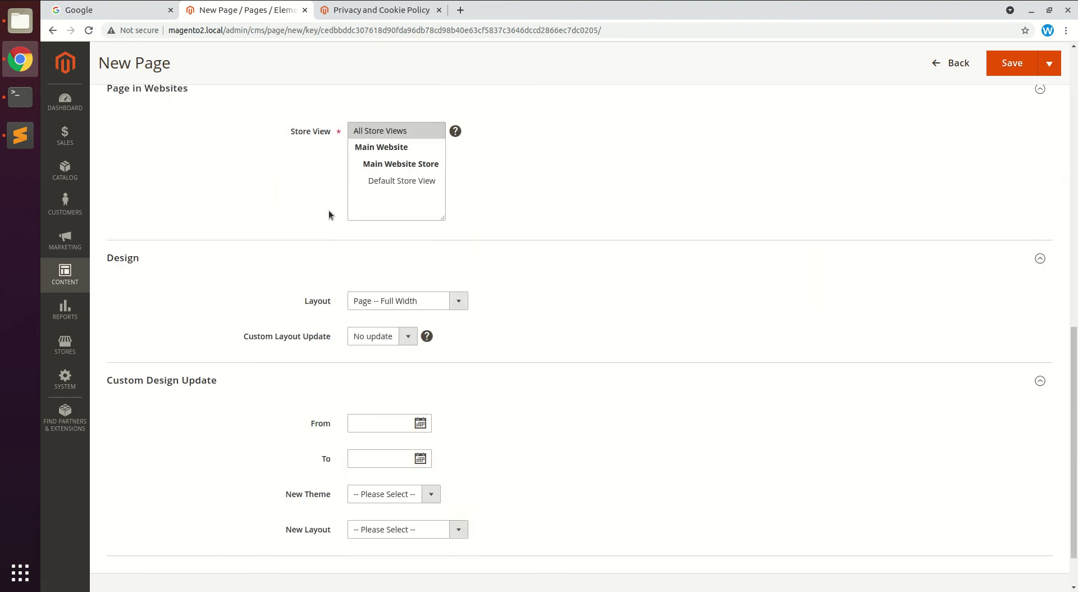
{"action": "scroll", "coordinate": [582, 243], "scroll_direction": "up", "scroll_amount": 5}
{"action": "scroll", "coordinate": [501, 318], "scroll_direction": "down", "scroll_amount": 7}
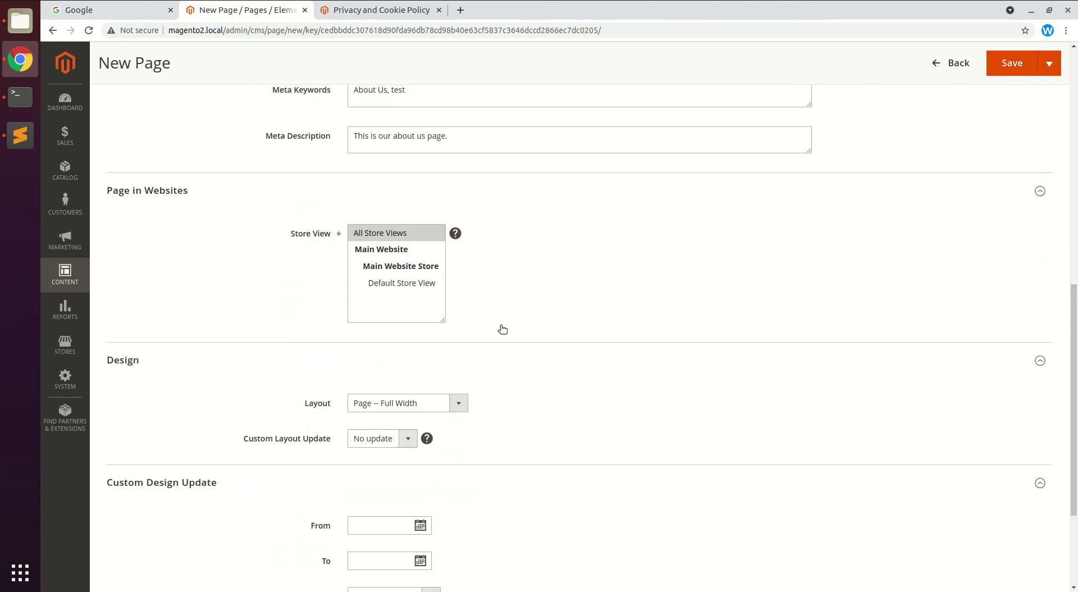
Review the From, To and New Layout fields of the custom design update without setting them
{"action": "left_click", "coordinate": [378, 364]}
{"action": "left_click", "coordinate": [376, 400]}
{"action": "left_click", "coordinate": [375, 366]}
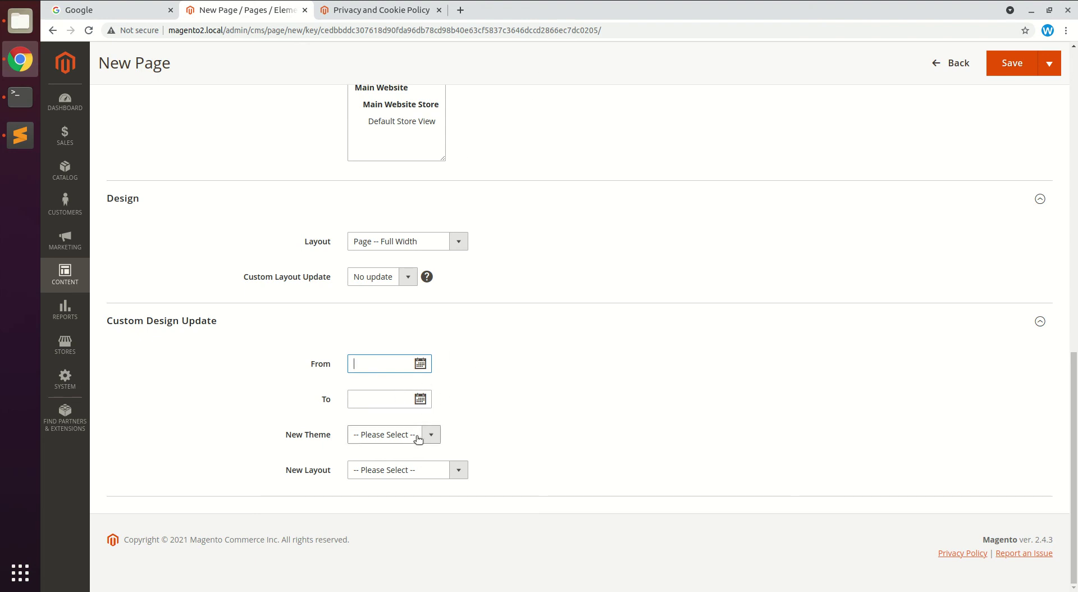
{"action": "left_click", "coordinate": [413, 472]}
{"action": "left_click", "coordinate": [433, 456]}
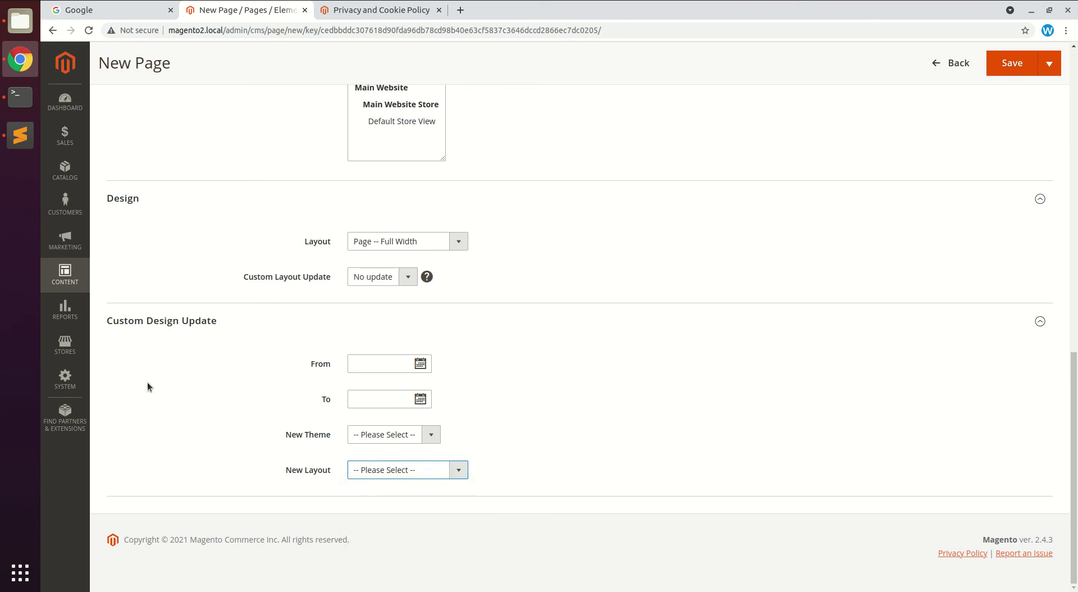
Check the additional save options and save the new About Us page, keeping it open for editing
{"action": "scroll", "coordinate": [407, 321], "scroll_direction": "up", "scroll_amount": 13}
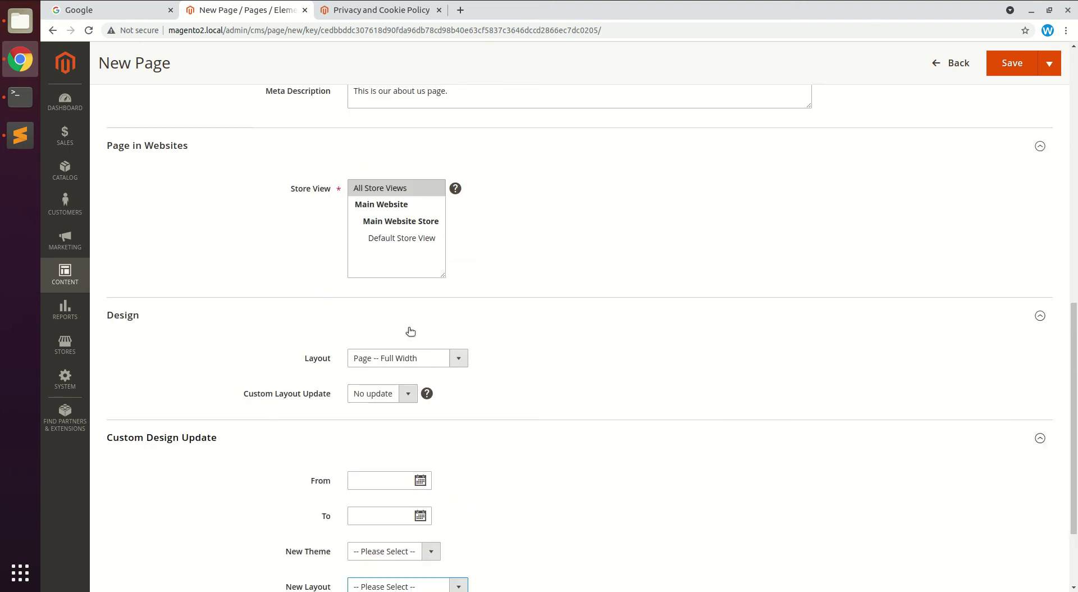
{"action": "left_click", "coordinate": [989, 151]}
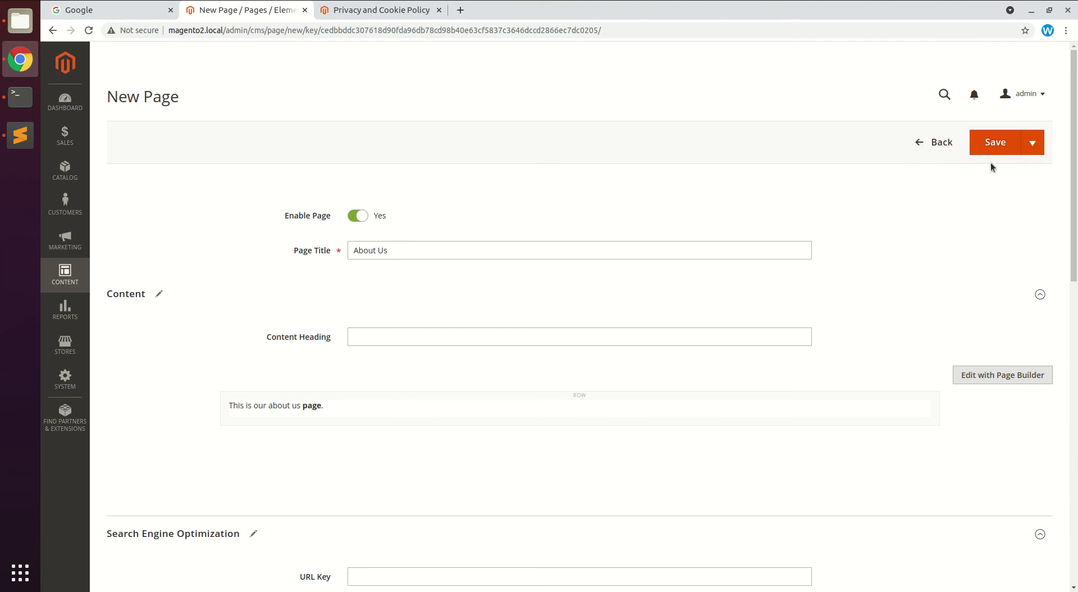
{"action": "left_click", "coordinate": [1031, 144]}
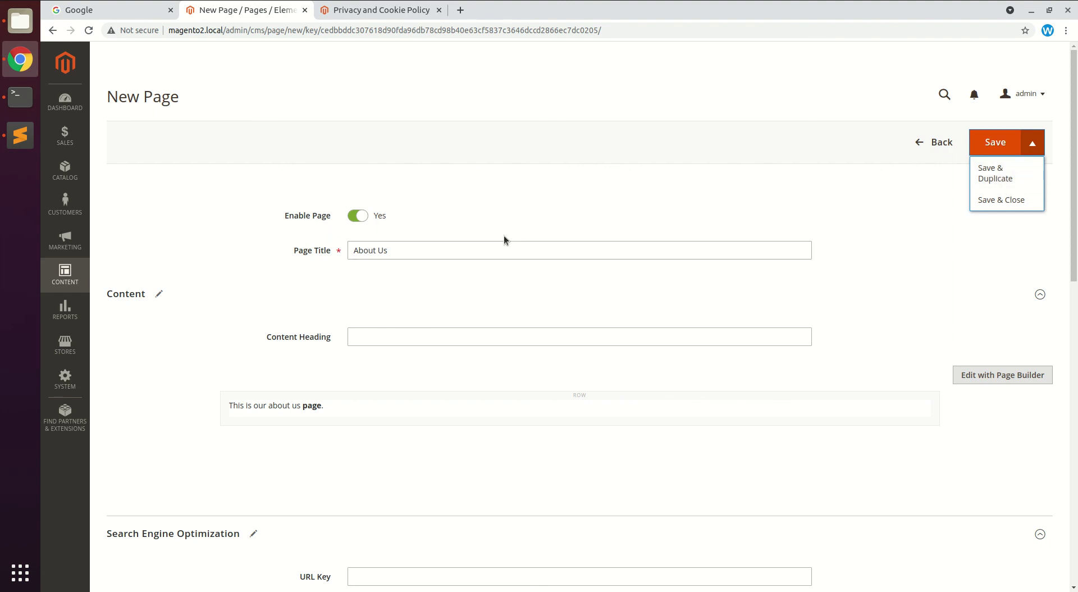
{"action": "scroll", "coordinate": [504, 239], "scroll_direction": "down", "scroll_amount": 2}
{"action": "scroll", "coordinate": [534, 262], "scroll_direction": "up", "scroll_amount": 1}
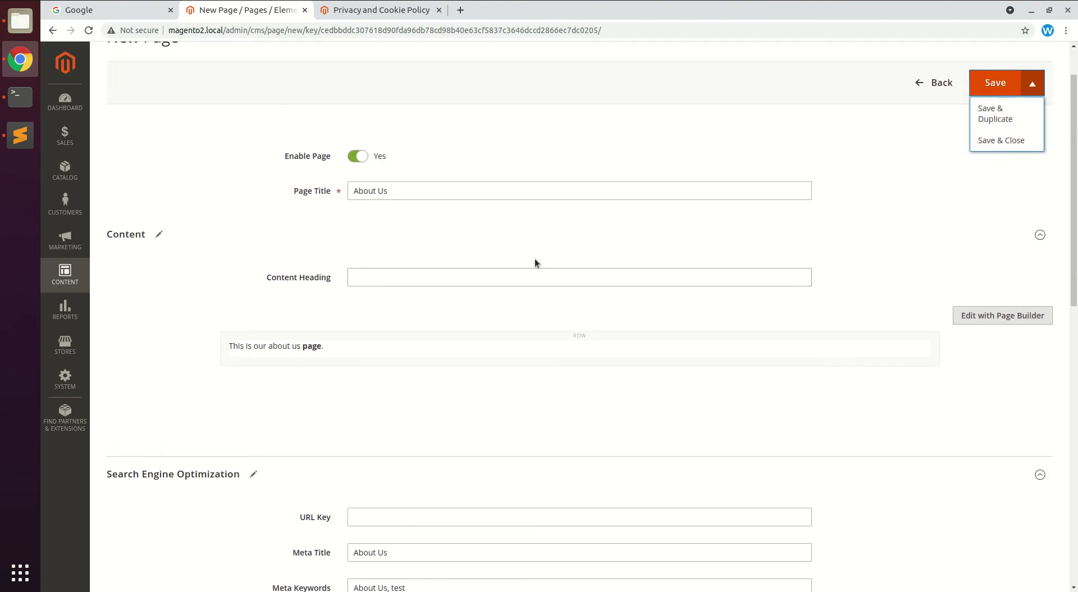
{"action": "scroll", "coordinate": [534, 260], "scroll_direction": "up", "scroll_amount": 1}
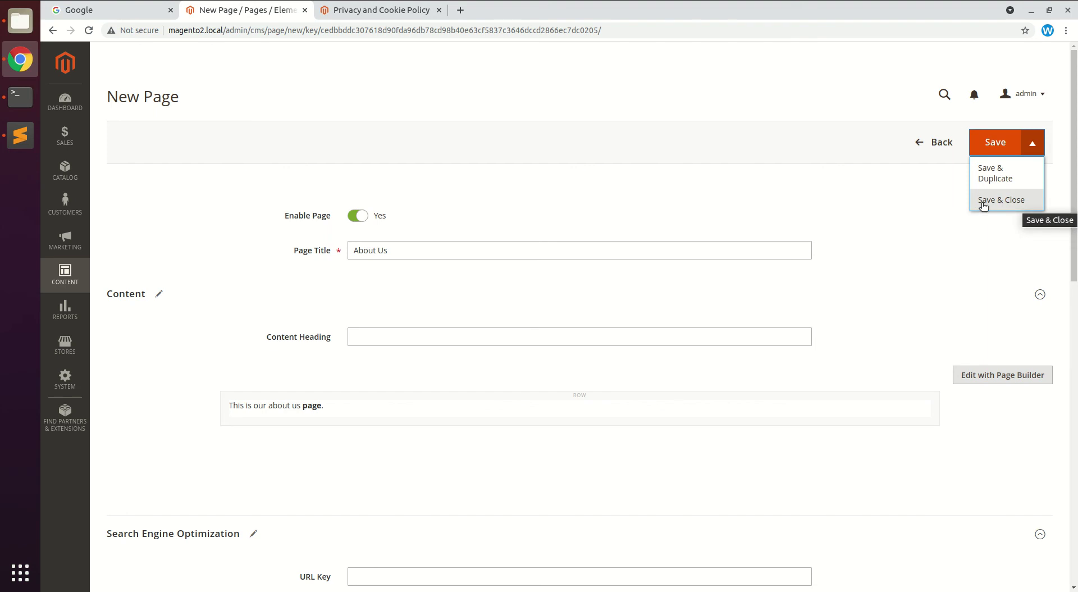
{"action": "left_click", "coordinate": [995, 142]}
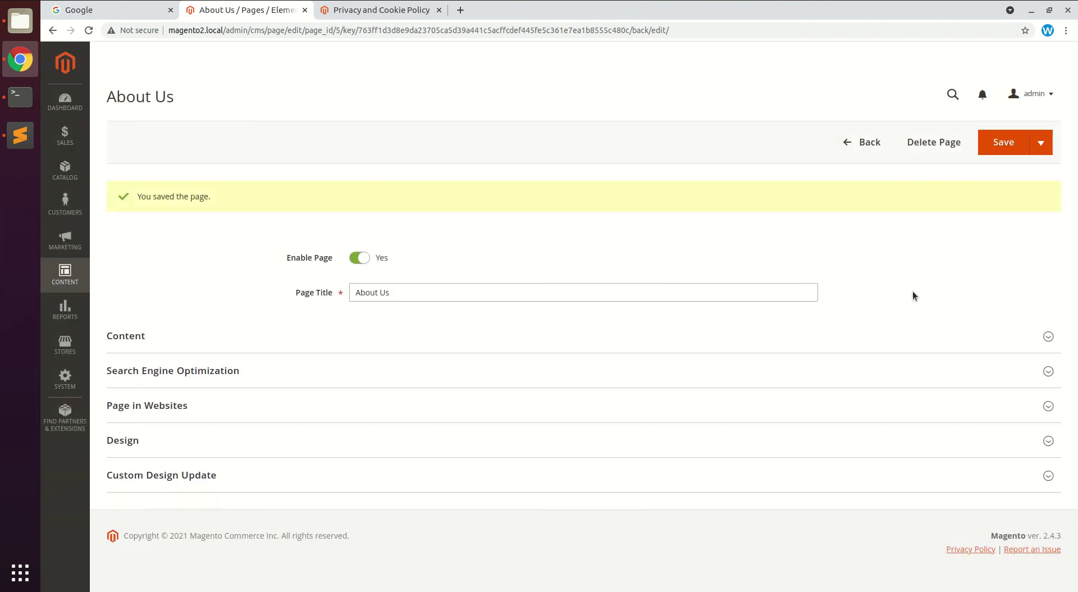
Copy the page's URL key from its search engine settings and open magento2.local/about-us in the storefront tab
{"action": "left_click", "coordinate": [271, 379]}
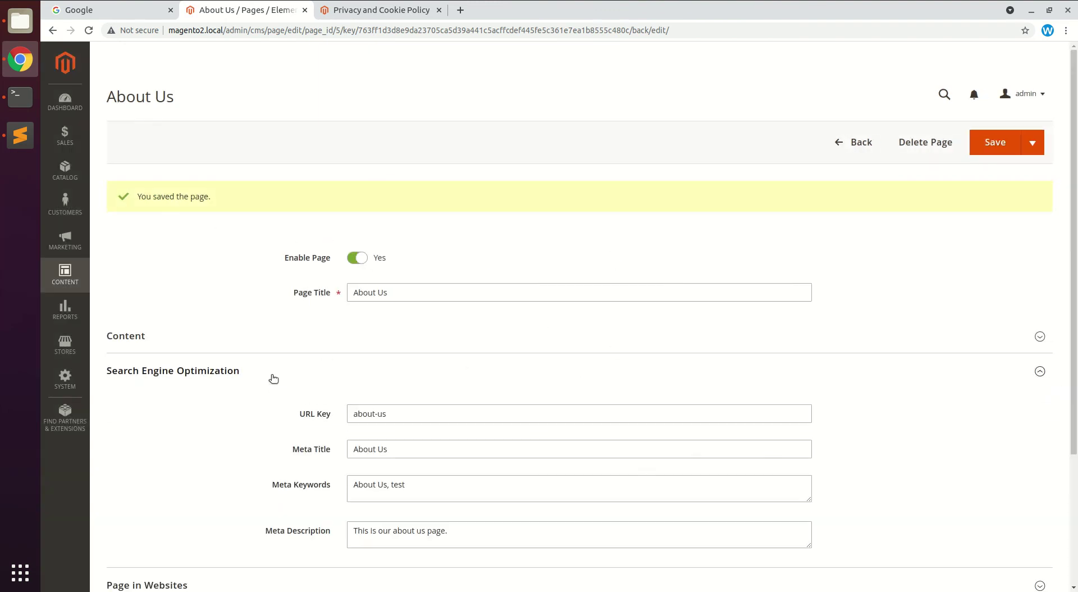
{"action": "scroll", "coordinate": [393, 408], "scroll_direction": "down", "scroll_amount": 1}
{"action": "left_click_drag", "start_coordinate": [399, 384], "coordinate": [350, 386]}
{"action": "key", "text": "ctrl+c"}
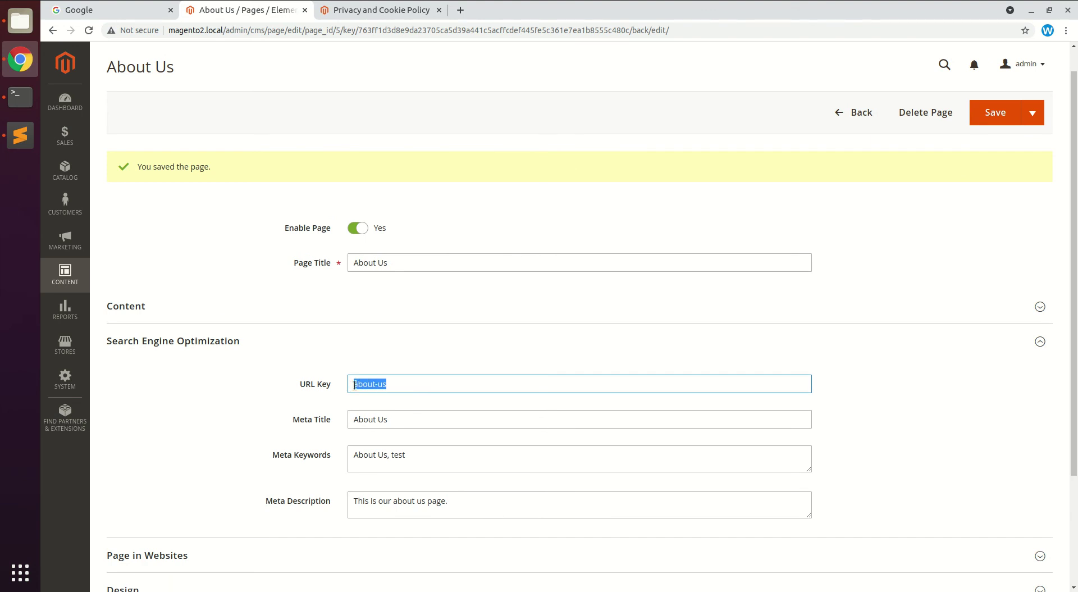
{"action": "left_click", "coordinate": [402, 10]}
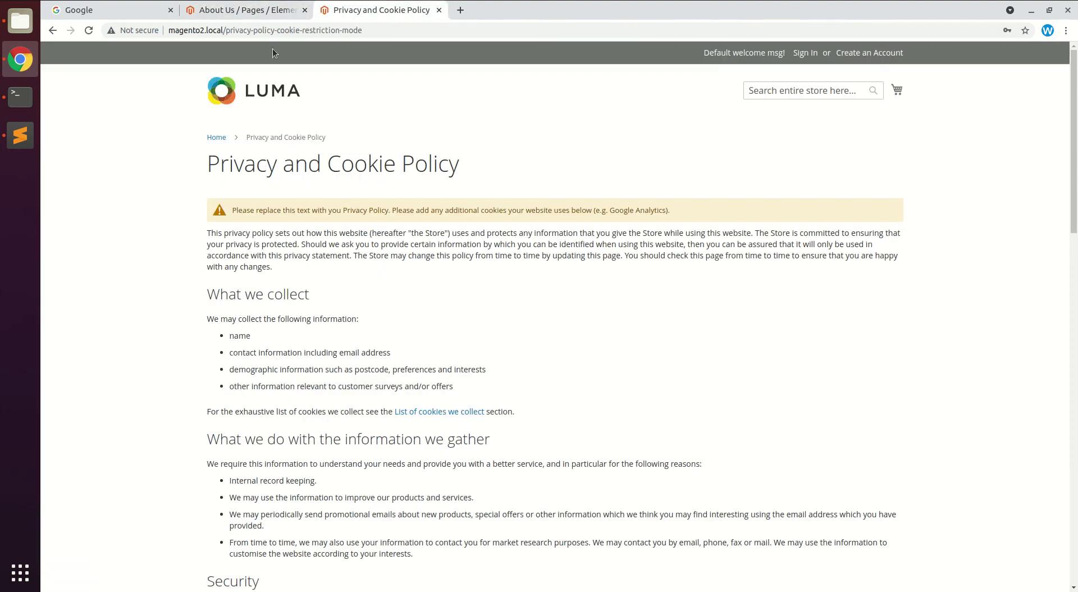
{"action": "left_click_drag", "start_coordinate": [225, 30], "coordinate": [436, 31]}
{"action": "key", "text": "ctrl+v"}
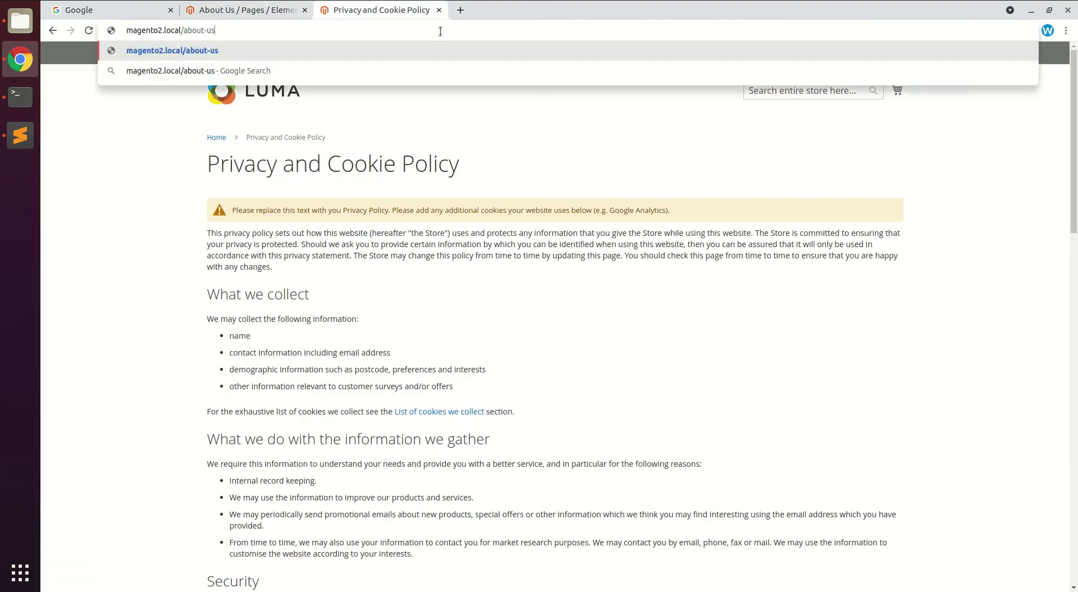
{"action": "key", "text": "Return"}
Check the About Us storefront page's body text and breadcrumb, reloading the page in between
{"action": "left_click_drag", "start_coordinate": [189, 159], "coordinate": [333, 160]}
{"action": "left_click", "coordinate": [333, 160]}
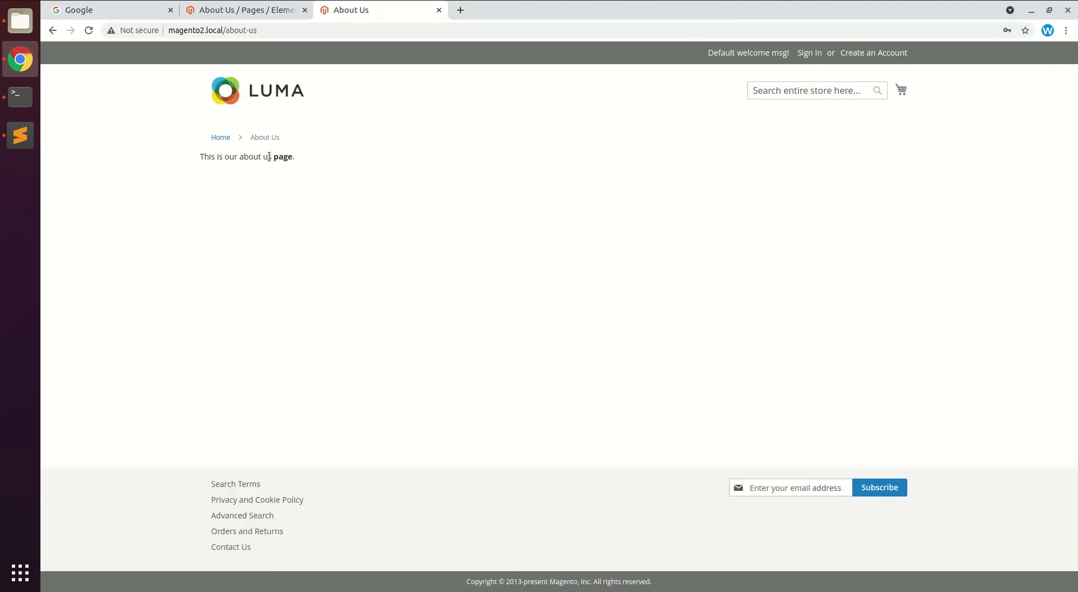
{"action": "left_click", "coordinate": [88, 30]}
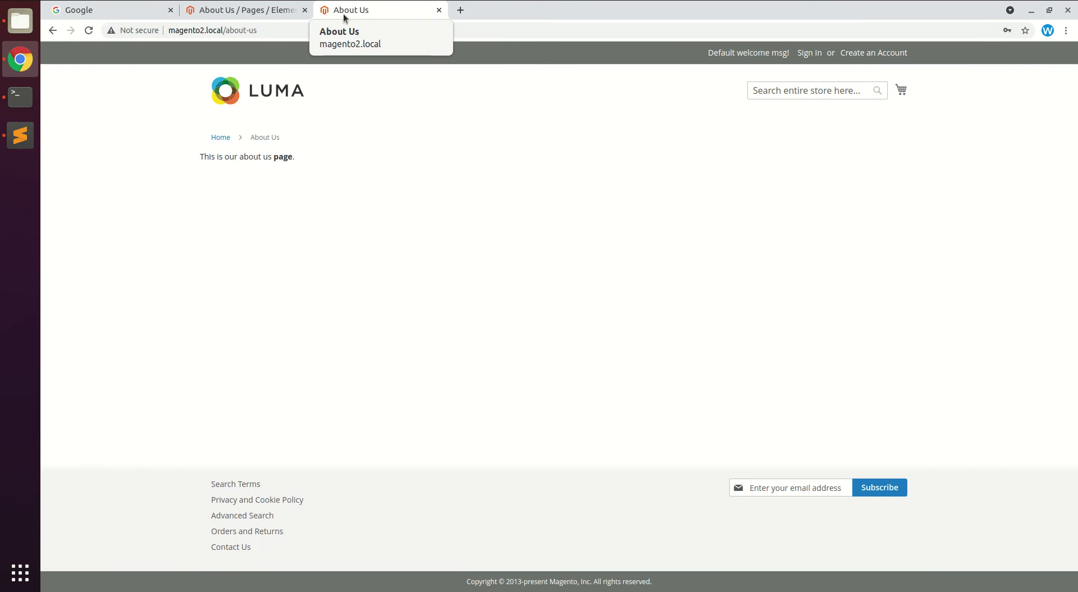
{"action": "left_click_drag", "start_coordinate": [249, 137], "coordinate": [295, 136]}
View the About Us page's source, examine its title and description meta tags, and close the source view
{"action": "left_click", "coordinate": [353, 211]}
{"action": "right_click", "coordinate": [354, 211]}
{"action": "left_click", "coordinate": [414, 350]}
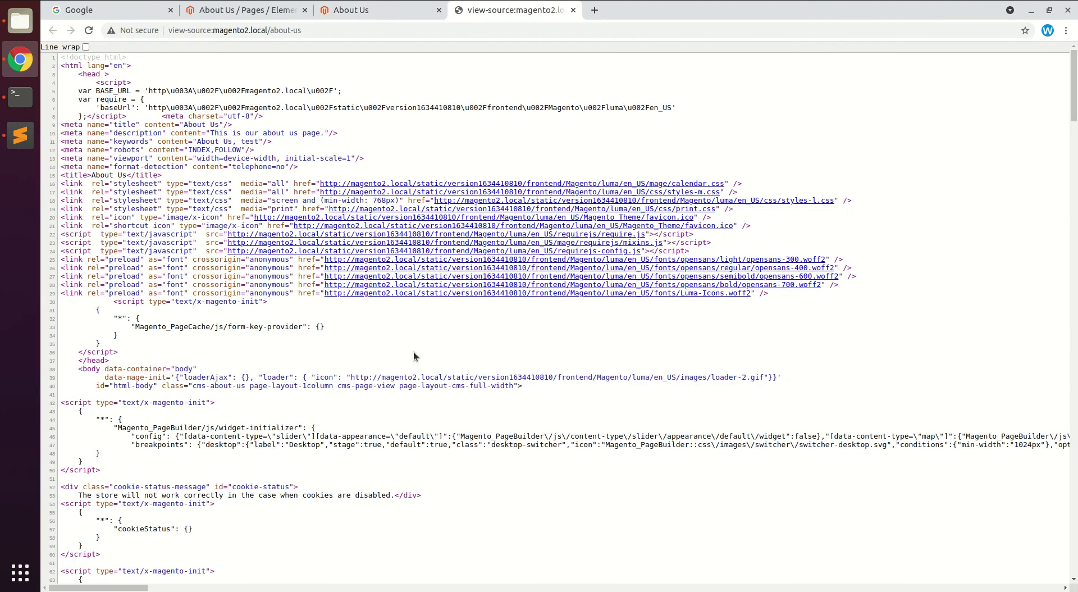
{"action": "left_click_drag", "start_coordinate": [201, 133], "coordinate": [306, 133]}
{"action": "triple_click", "coordinate": [213, 124]}
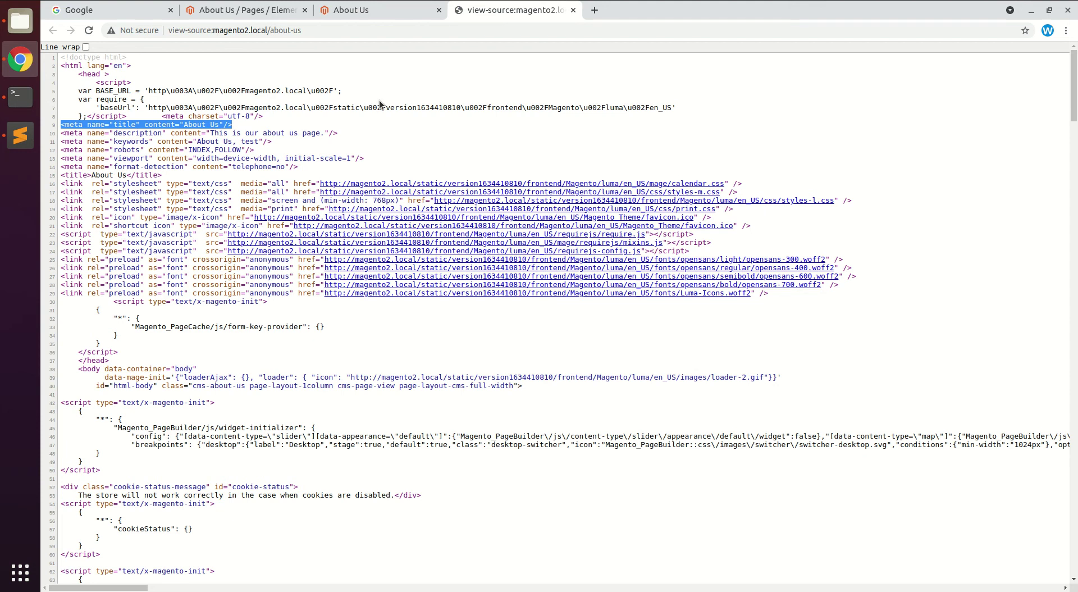
{"action": "left_click", "coordinate": [573, 10]}
Return to the page in the admin and review its URL Key and Meta Title
{"action": "left_click", "coordinate": [247, 11]}
{"action": "scroll", "coordinate": [500, 368], "scroll_direction": "down", "scroll_amount": 4}
{"action": "left_click", "coordinate": [401, 269]}
{"action": "left_click", "coordinate": [404, 296]}
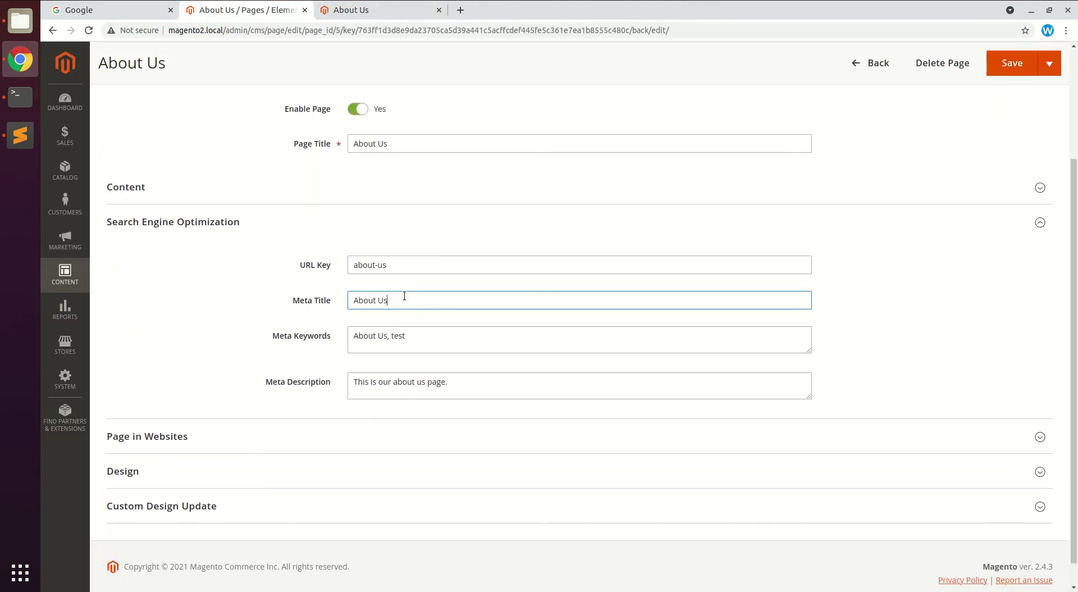
{"action": "scroll", "coordinate": [404, 296], "scroll_direction": "up", "scroll_amount": 5}
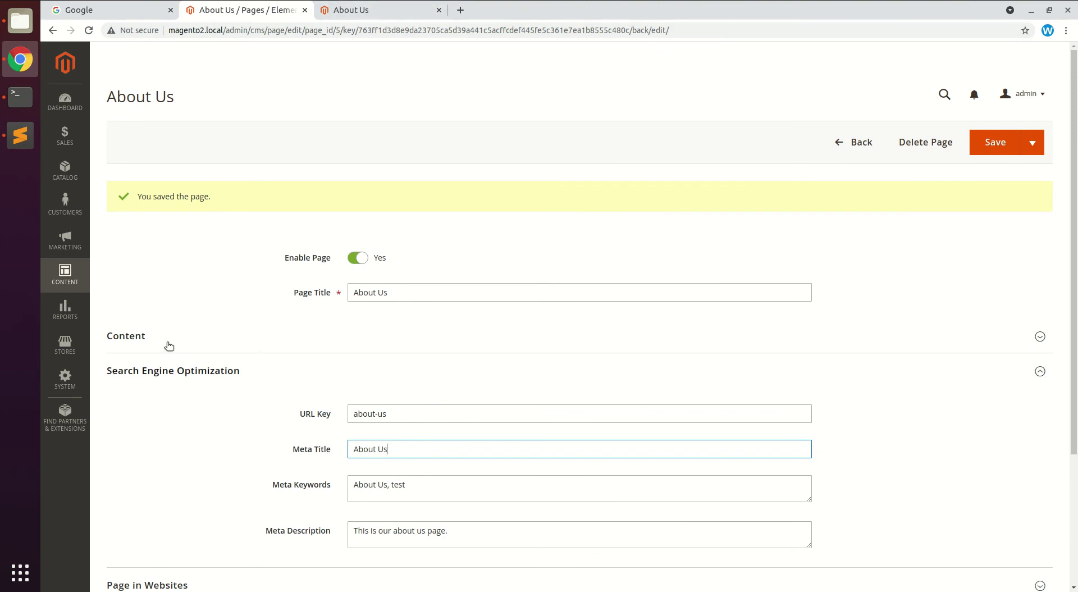
Copy the page title About Us into the Content Heading field and save the page
{"action": "left_click", "coordinate": [214, 340]}
{"action": "scroll", "coordinate": [286, 243], "scroll_direction": "down", "scroll_amount": 4}
{"action": "left_click", "coordinate": [420, 178]}
{"action": "key", "text": "ctrl+a"}
{"action": "key", "text": "ctrl+c"}
{"action": "left_click", "coordinate": [355, 265]}
{"action": "key", "text": "ctrl+v"}
{"action": "left_click", "coordinate": [992, 69]}
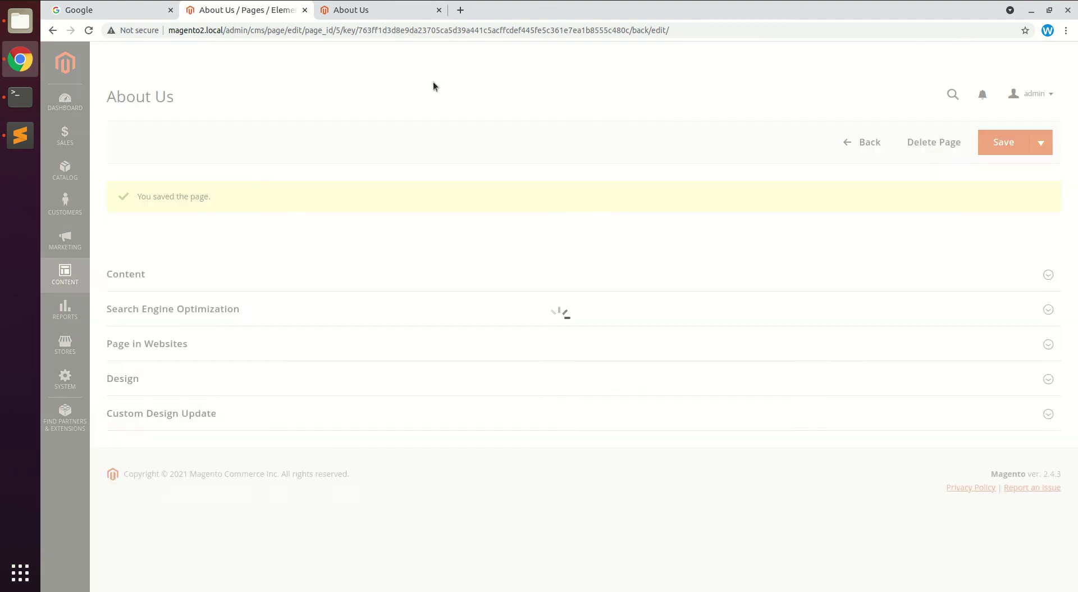
Reload the storefront's About Us page and check its content heading
{"action": "left_click", "coordinate": [390, 10]}
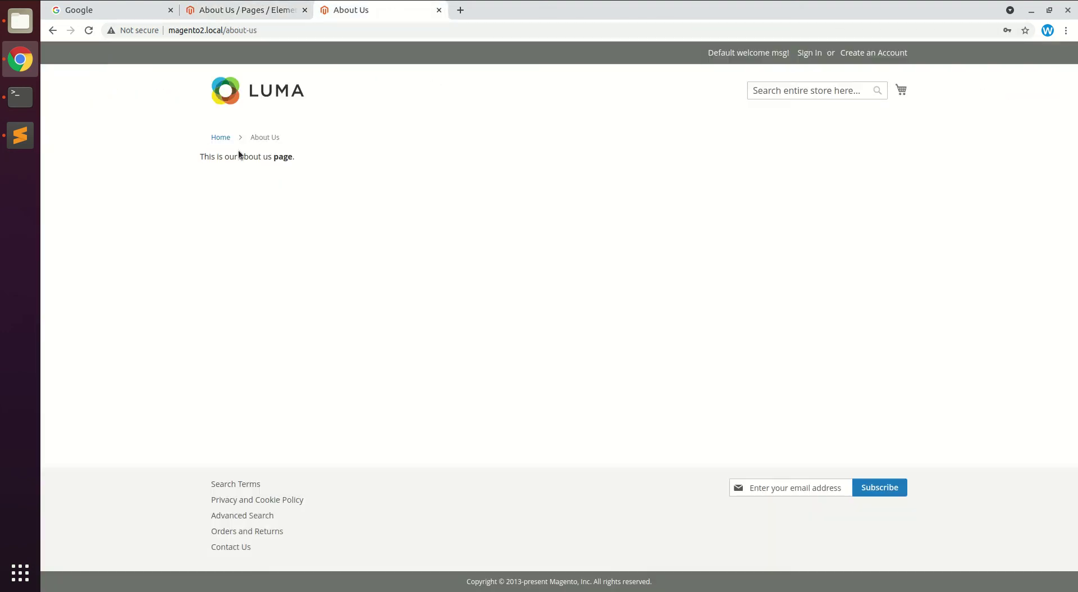
{"action": "left_click", "coordinate": [89, 31]}
{"action": "left_click", "coordinate": [90, 31]}
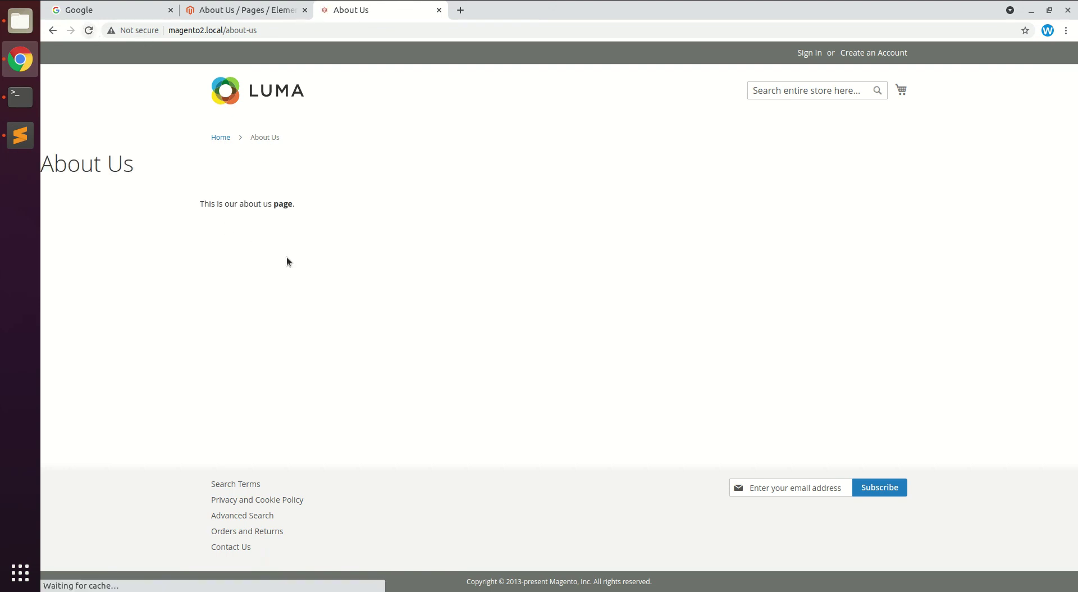
{"action": "left_click_drag", "start_coordinate": [45, 160], "coordinate": [135, 163]}
{"action": "left_click", "coordinate": [81, 162]}
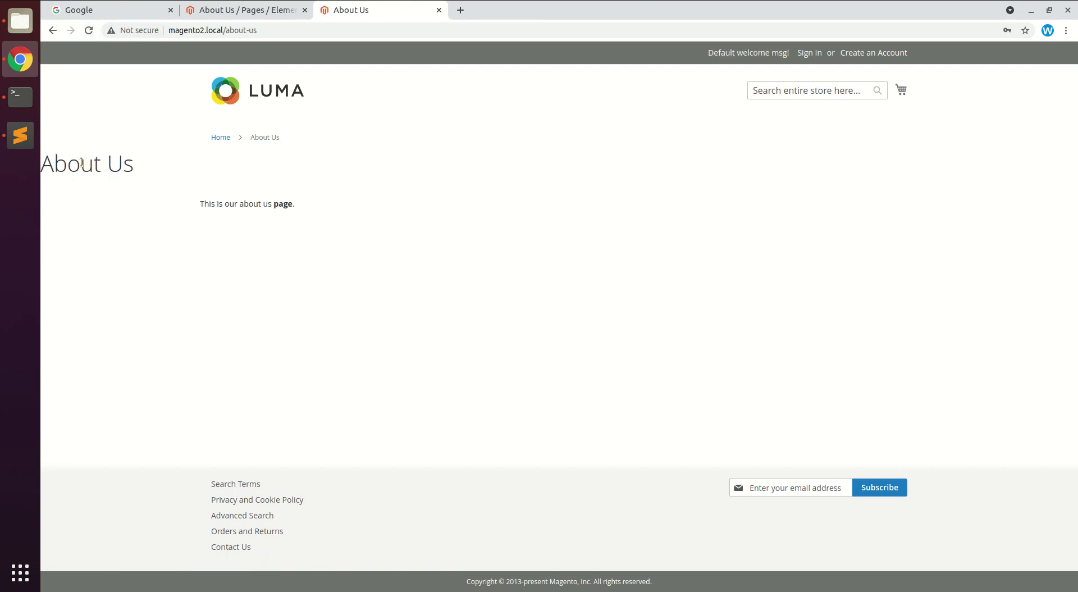
Inspect the About Us heading's HTML element and styles in the developer tools, and close them
{"action": "right_click", "coordinate": [82, 162]}
{"action": "left_click", "coordinate": [143, 318]}
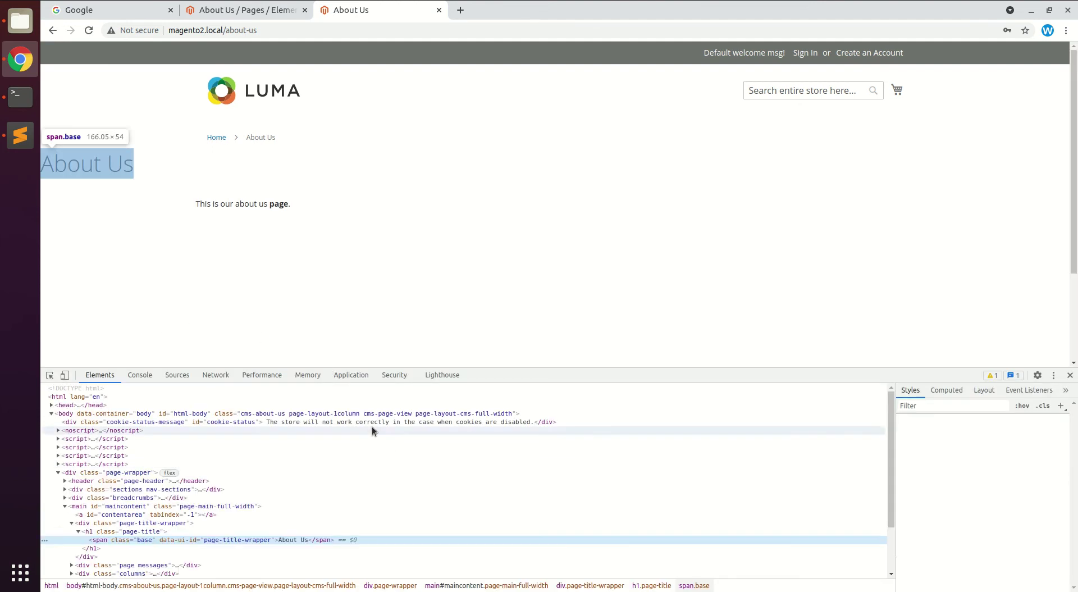
{"action": "left_click", "coordinate": [142, 533]}
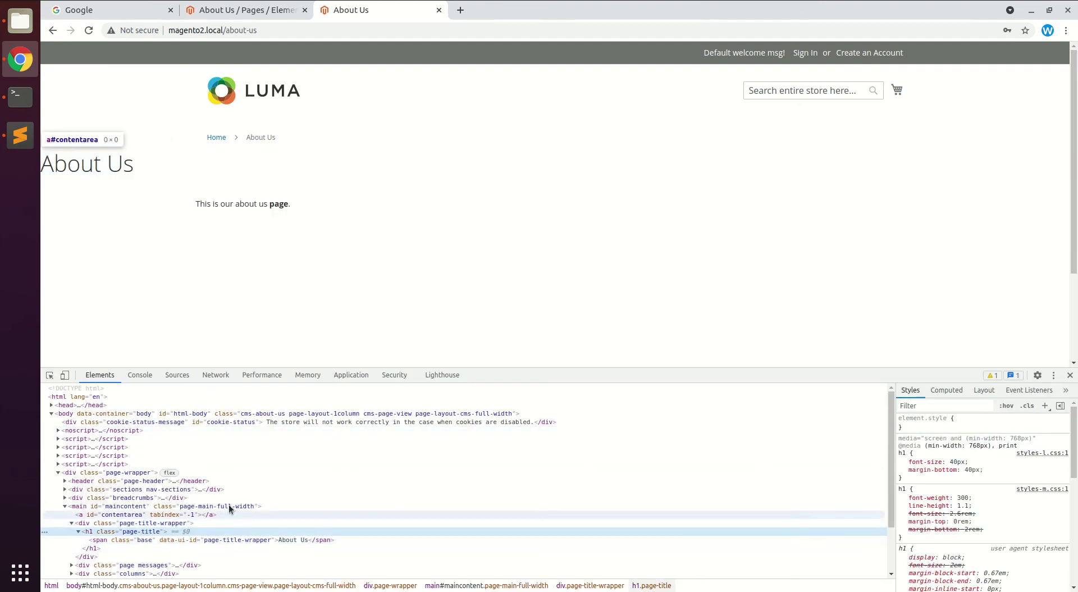
{"action": "left_click", "coordinate": [1065, 390]}
{"action": "left_click", "coordinate": [1054, 375]}
{"action": "left_click", "coordinate": [1054, 375]}
{"action": "left_click", "coordinate": [1068, 374]}
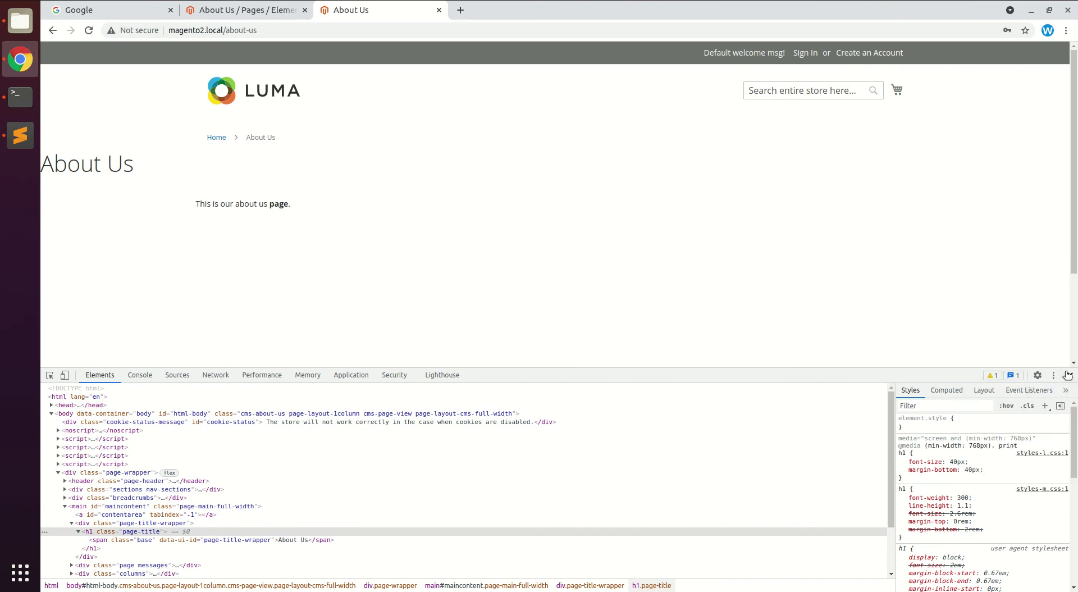
{"action": "left_click", "coordinate": [1068, 374]}
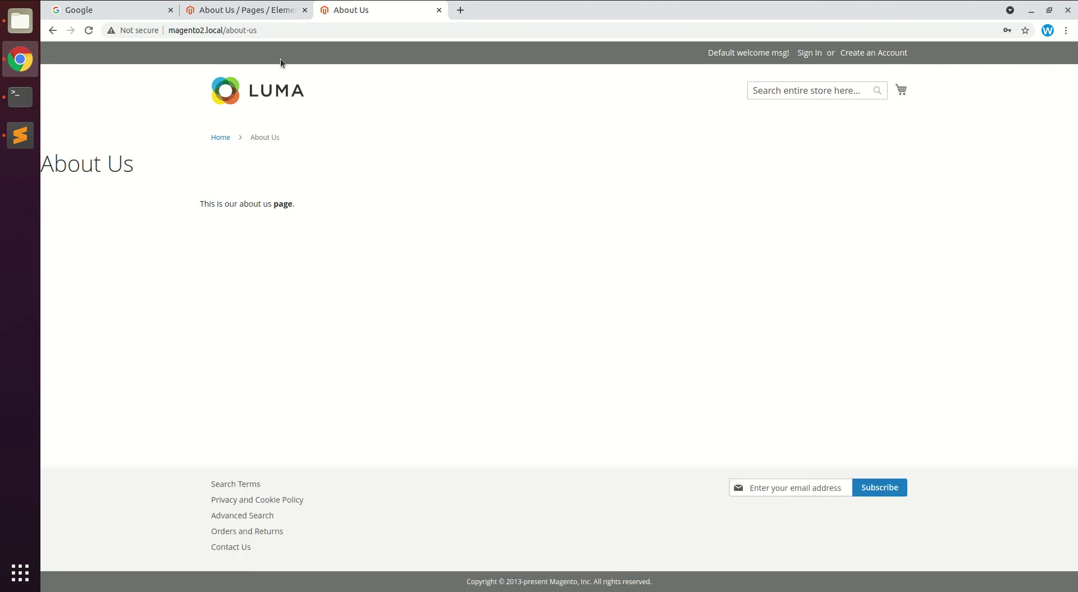
Save and close the About Us page in the admin, and reopen it from the pages list for editing
{"action": "left_click", "coordinate": [249, 11]}
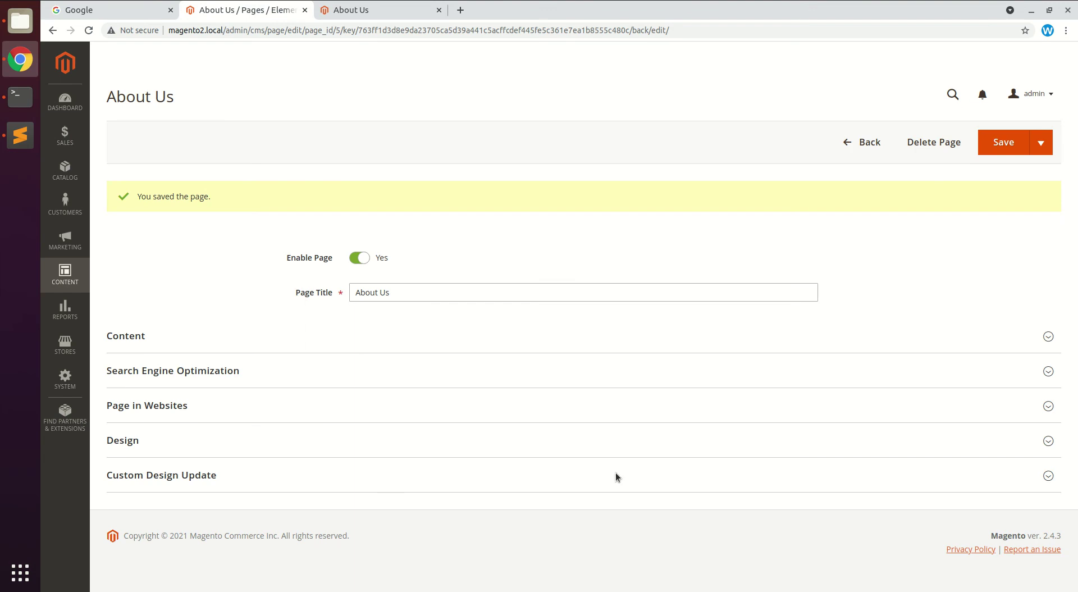
{"action": "left_click", "coordinate": [1042, 148]}
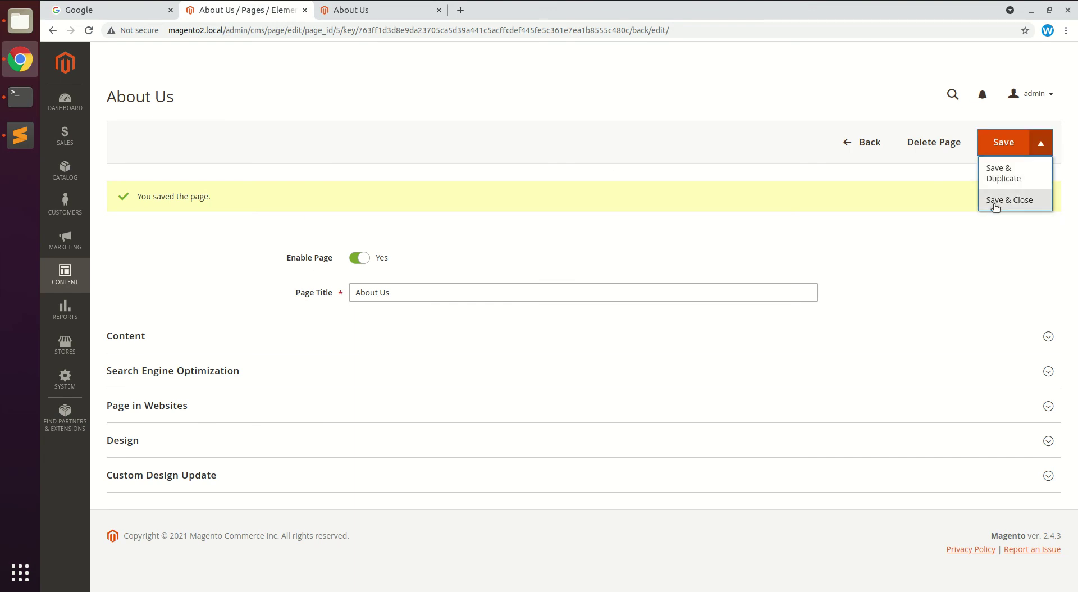
{"action": "left_click", "coordinate": [1009, 201]}
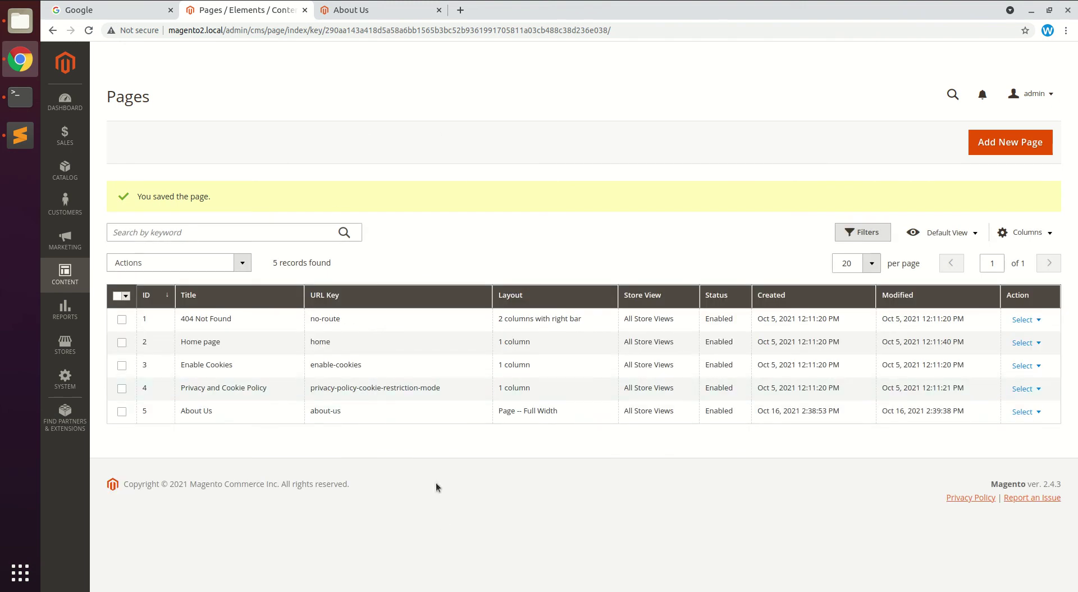
{"action": "left_click", "coordinate": [1022, 413]}
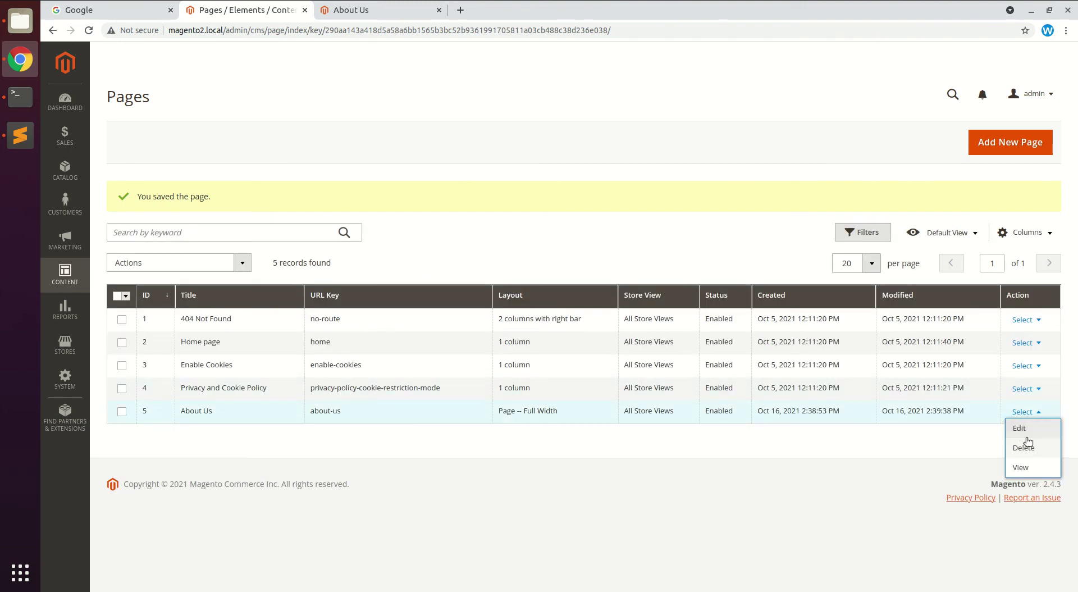
{"action": "left_click", "coordinate": [1032, 431]}
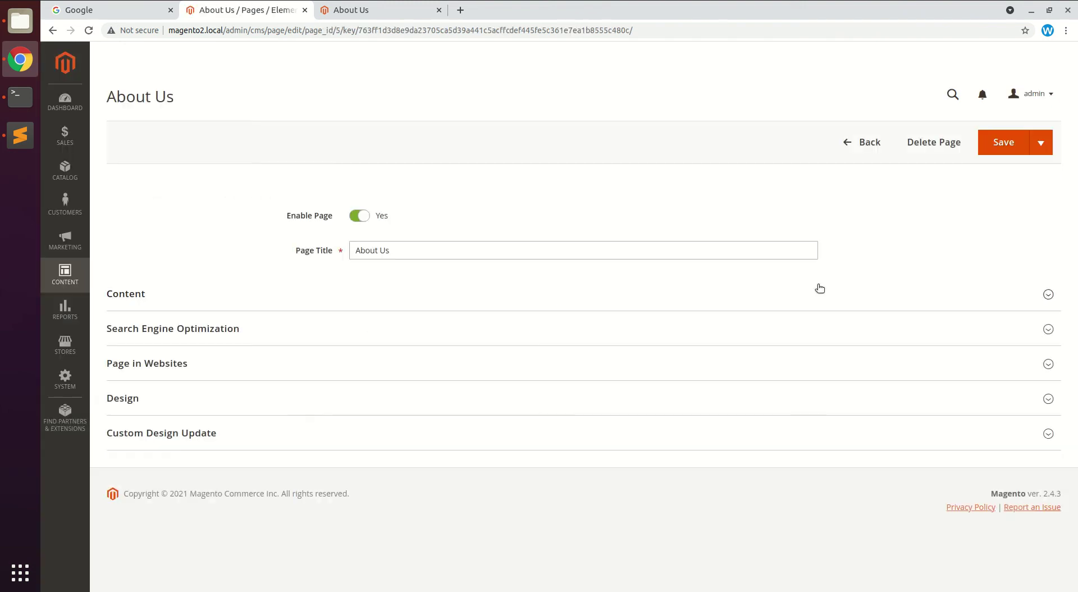
Leave the About Us editor, view the page on the storefront from its pages list entry, and come back to the list
{"action": "left_click", "coordinate": [861, 142]}
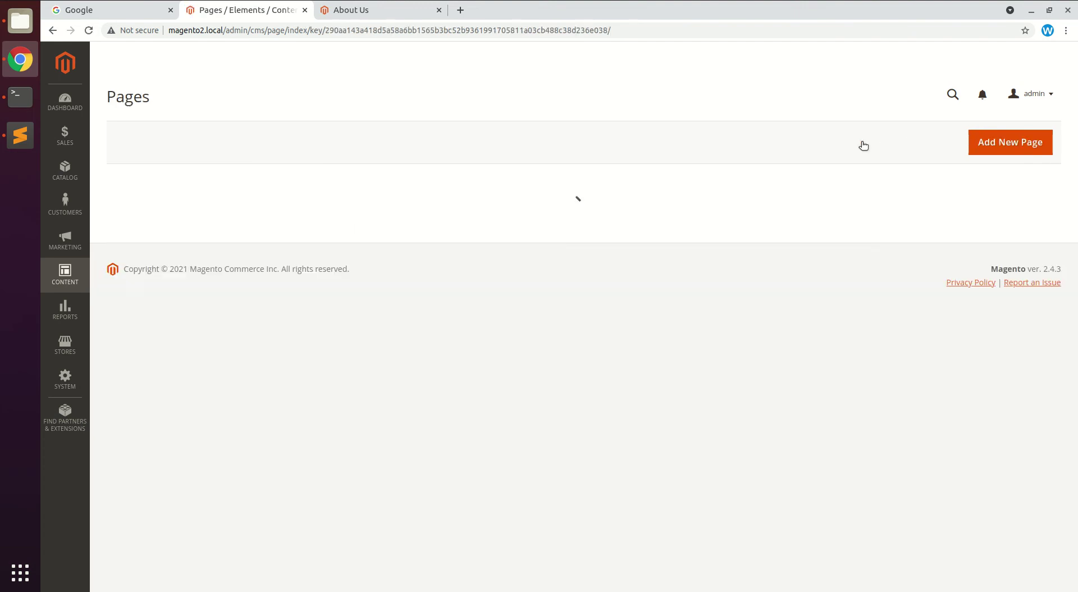
{"action": "left_click", "coordinate": [1026, 370]}
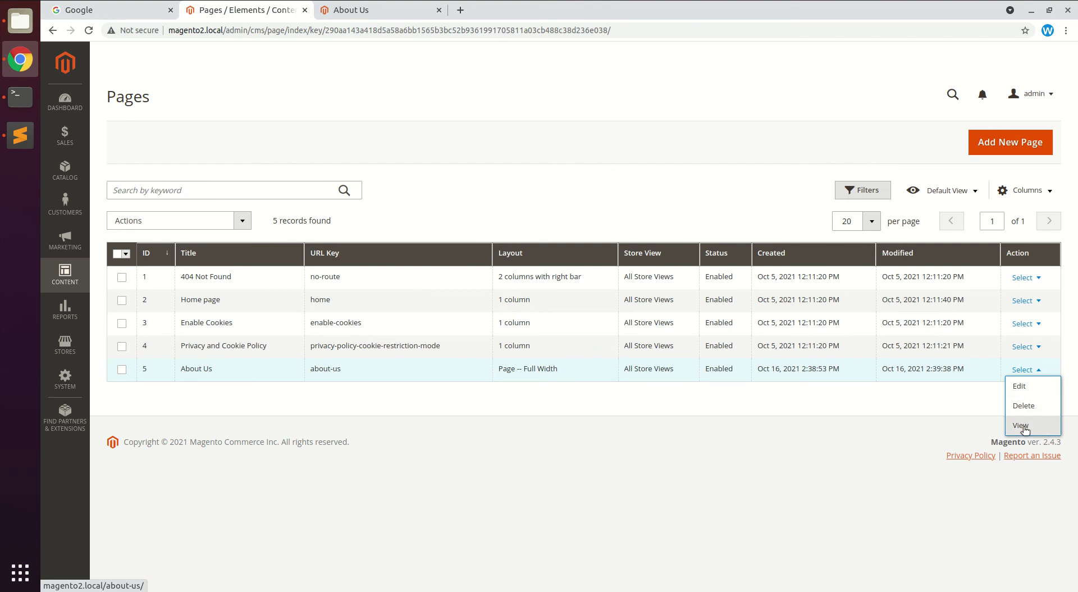
{"action": "left_click", "coordinate": [1021, 426]}
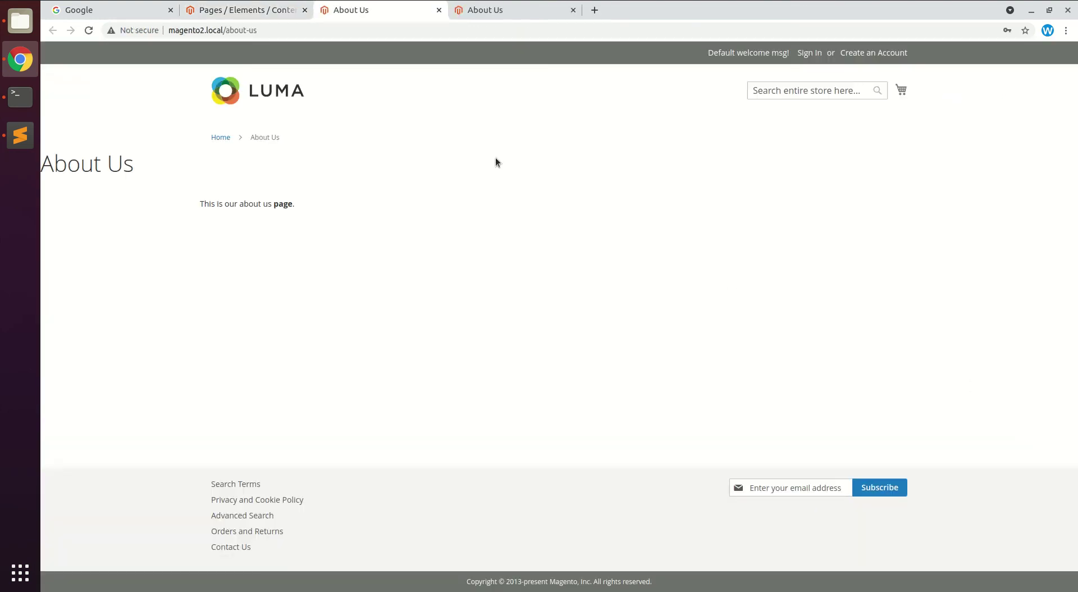
{"action": "left_click", "coordinate": [572, 10]}
{"action": "left_click", "coordinate": [256, 11]}
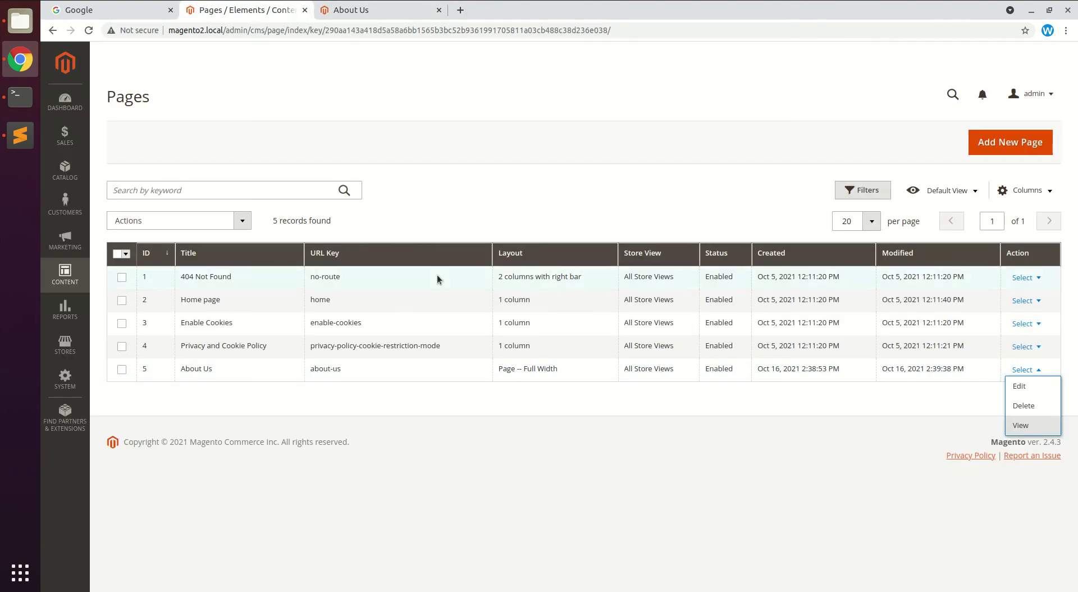
{"action": "left_click", "coordinate": [516, 190]}
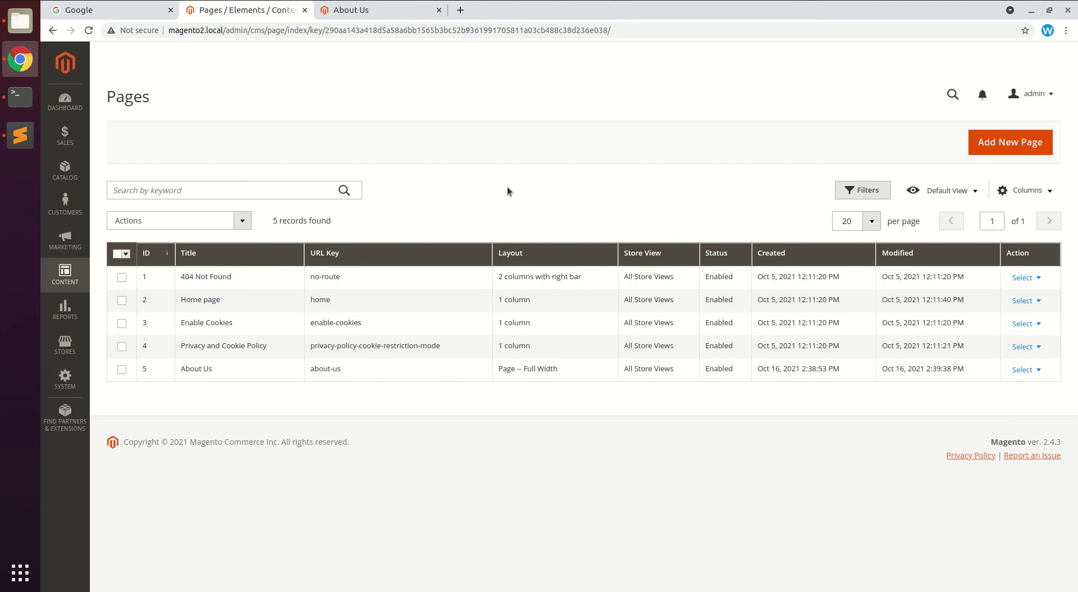
{"action": "left_click", "coordinate": [374, 10]}
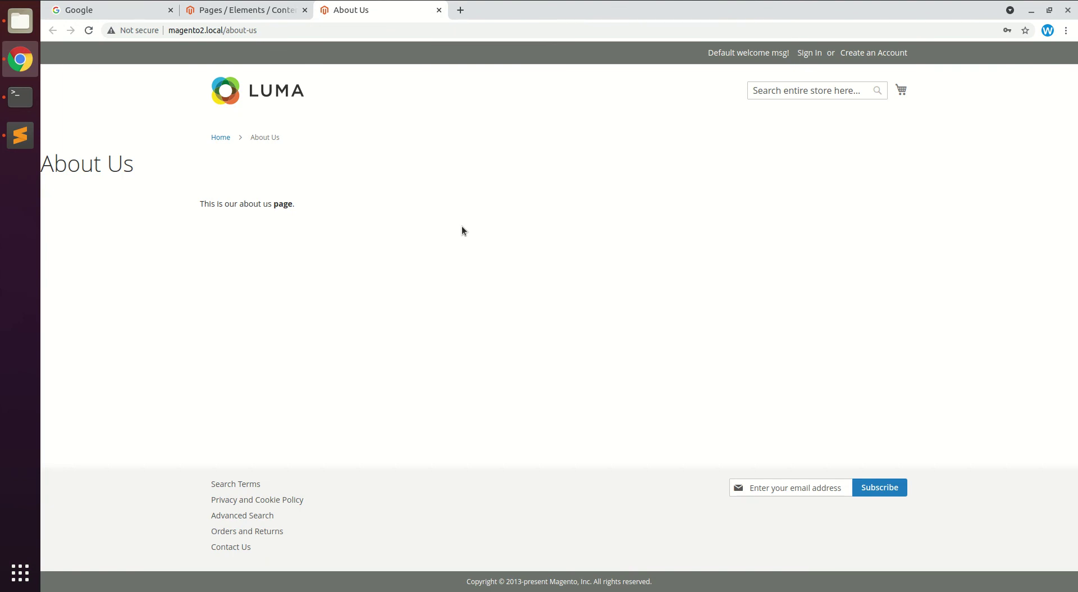
{"action": "left_click", "coordinate": [223, 8]}
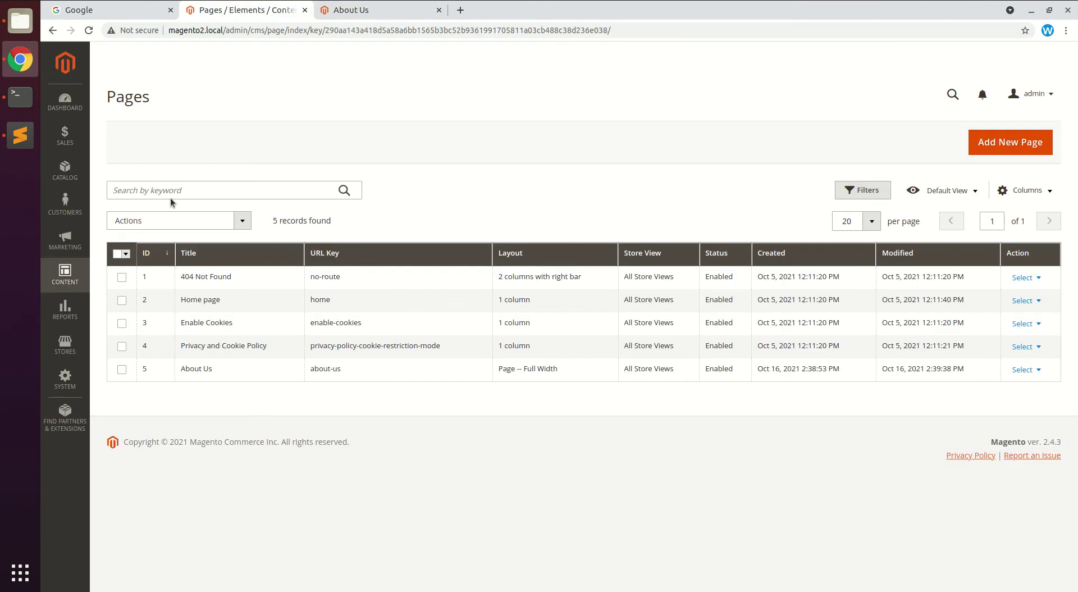
{"action": "left_click", "coordinate": [66, 274]}
{"action": "double_click", "coordinate": [125, 63]}
{"action": "double_click", "coordinate": [128, 61]}
{"action": "left_click", "coordinate": [150, 65]}
{"action": "left_click", "coordinate": [341, 140]}
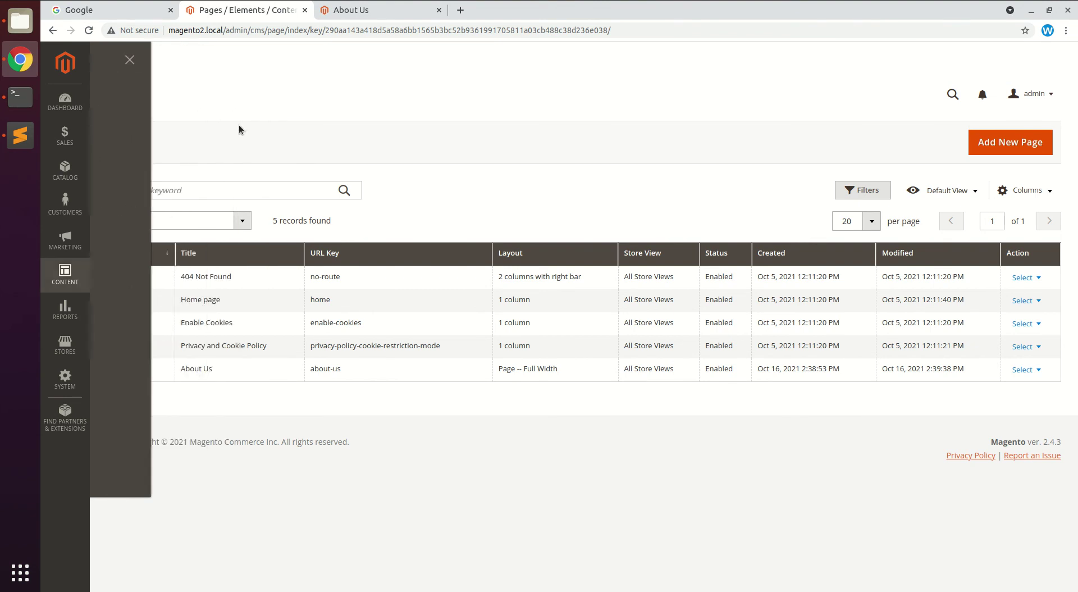
{"action": "left_click_drag", "start_coordinate": [102, 100], "coordinate": [193, 96]}
{"action": "left_click", "coordinate": [183, 153]}
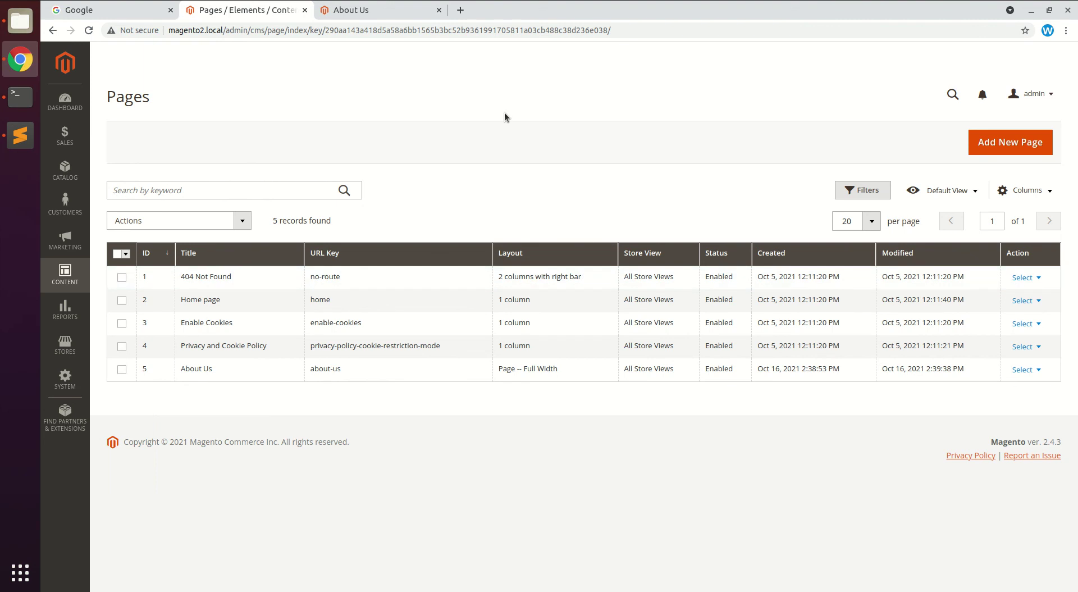